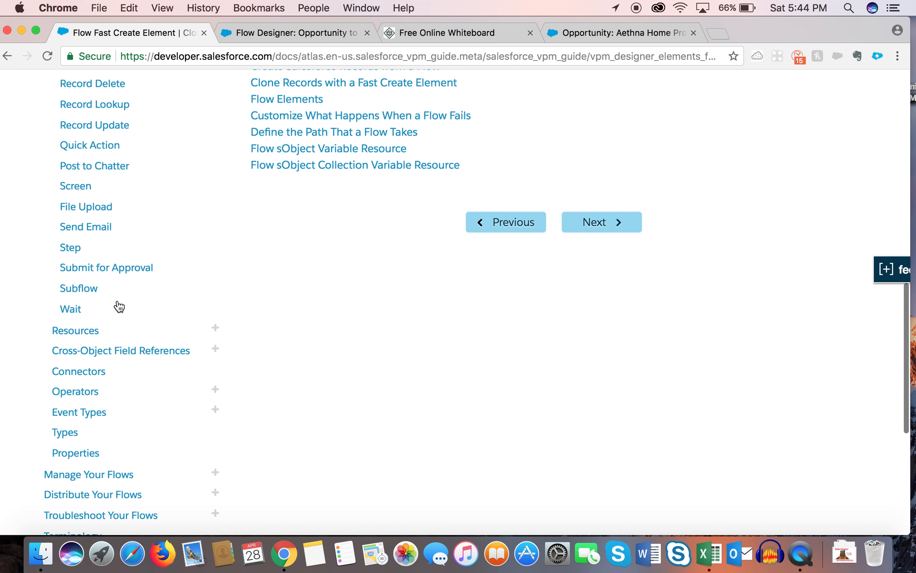
- Open the Wait element page of the Cloud Flow Designer Guide and read its field descriptions and usage notes
left_click(77, 310)
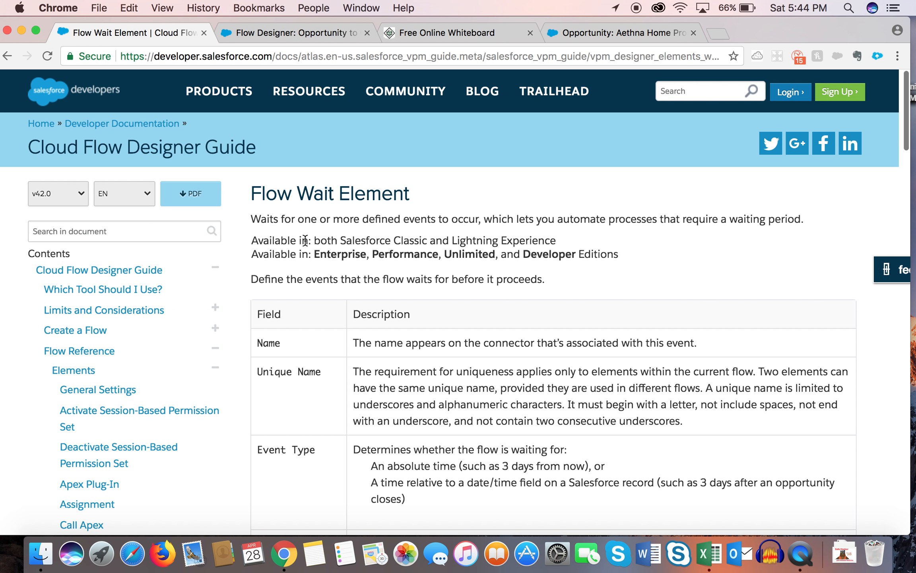
scroll(326, 318, "down", 5)
scroll(324, 314, "down", 5)
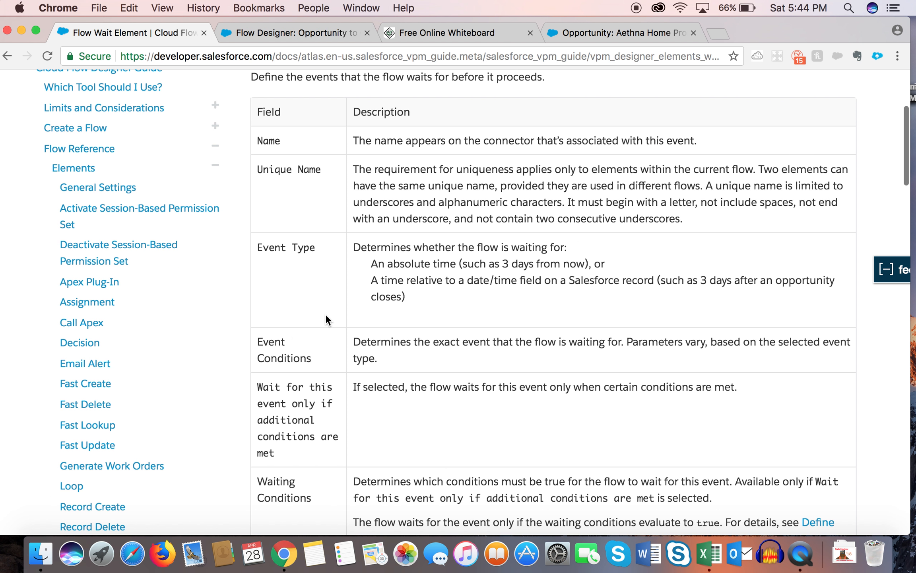
scroll(324, 313, "down", 15)
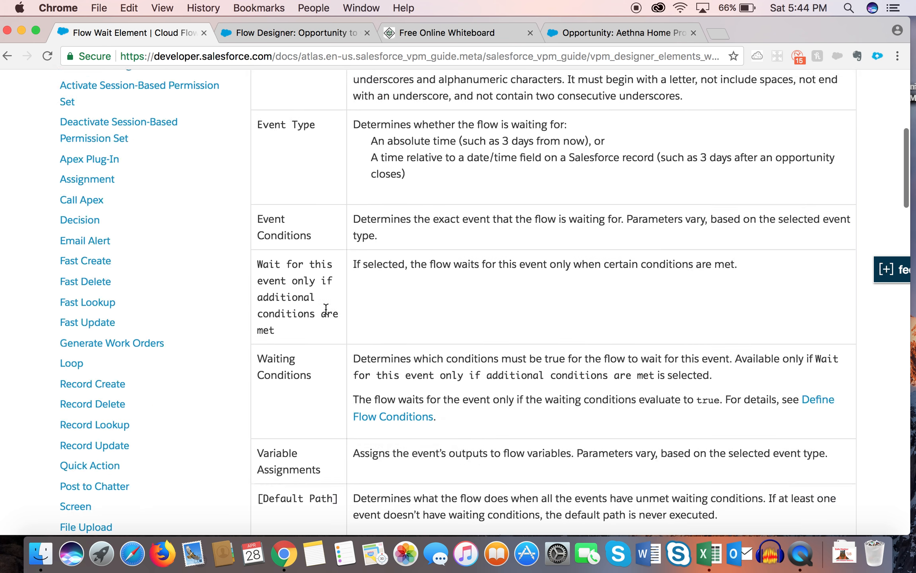
scroll(358, 333, "down", 17)
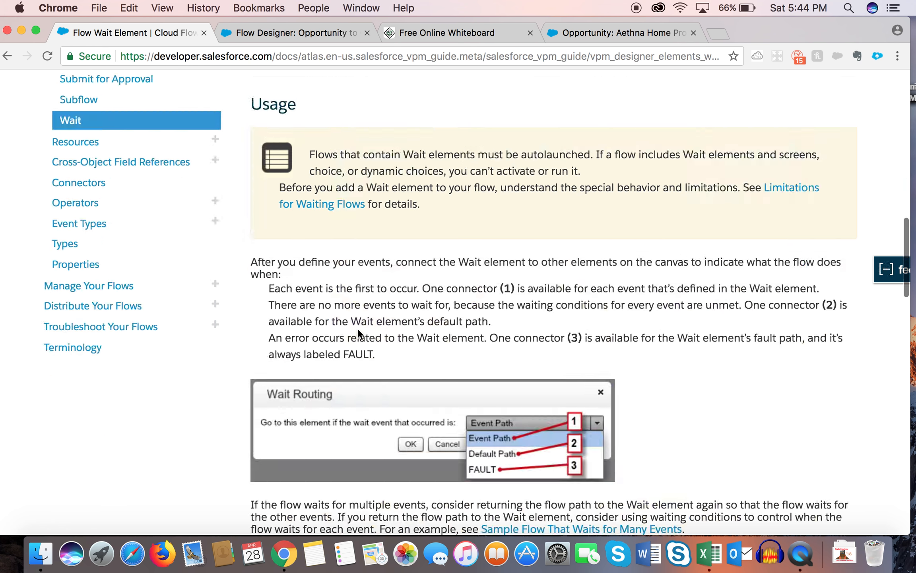
scroll(357, 328, "down", 2)
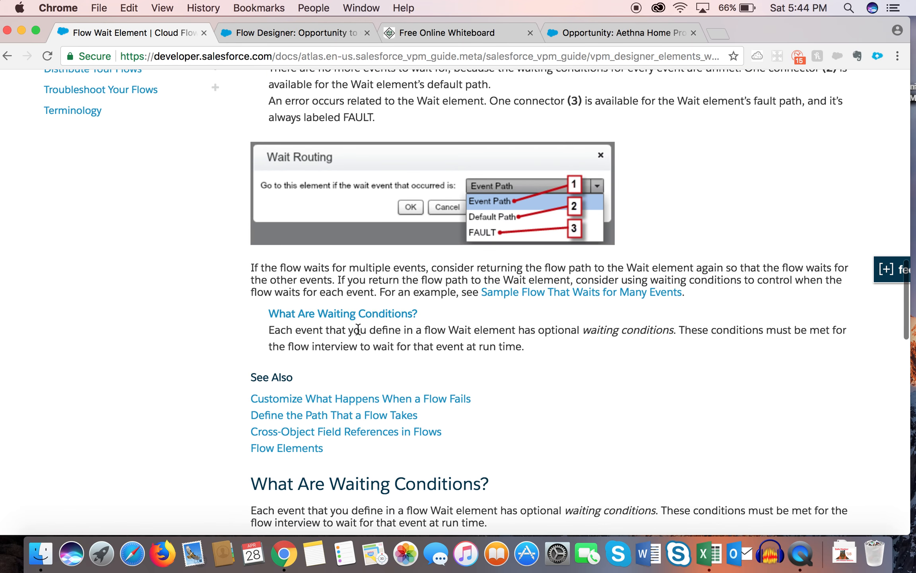
scroll(348, 295, "up", 19)
scroll(348, 296, "up", 20)
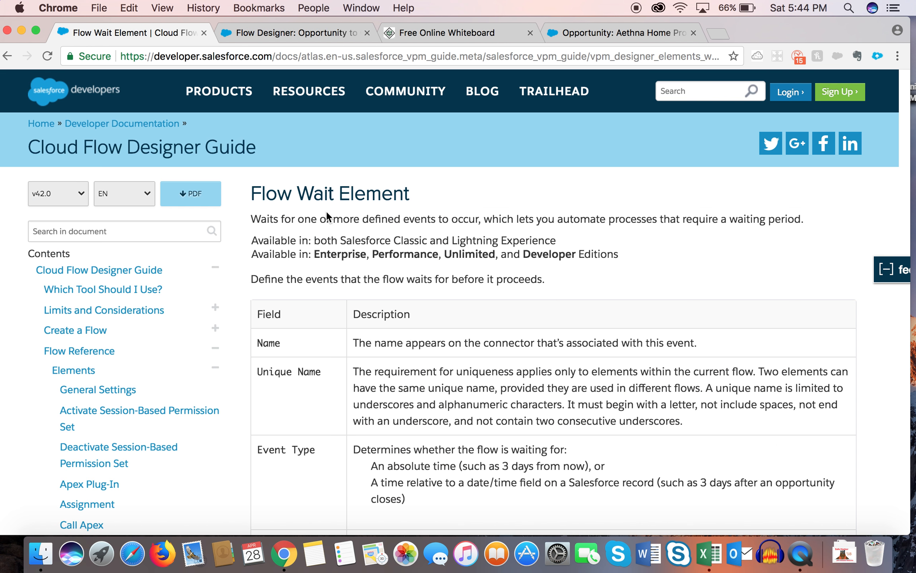
- Check the whiteboard sketch of the process and examine the element layout of the Opportunity to Contract flow in Flow Designer
left_click(454, 27)
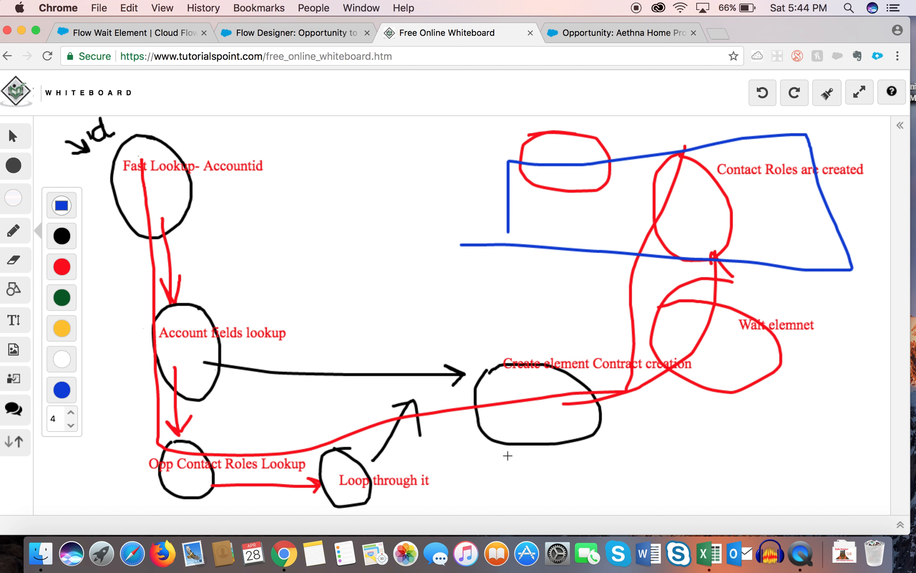
left_click(159, 33)
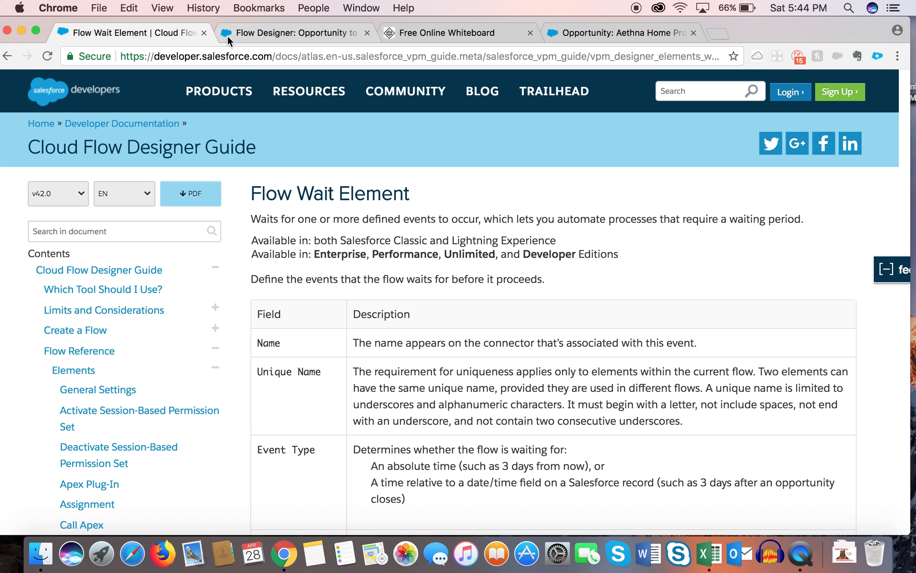
left_click(238, 34)
left_click_drag(510, 529, 453, 530)
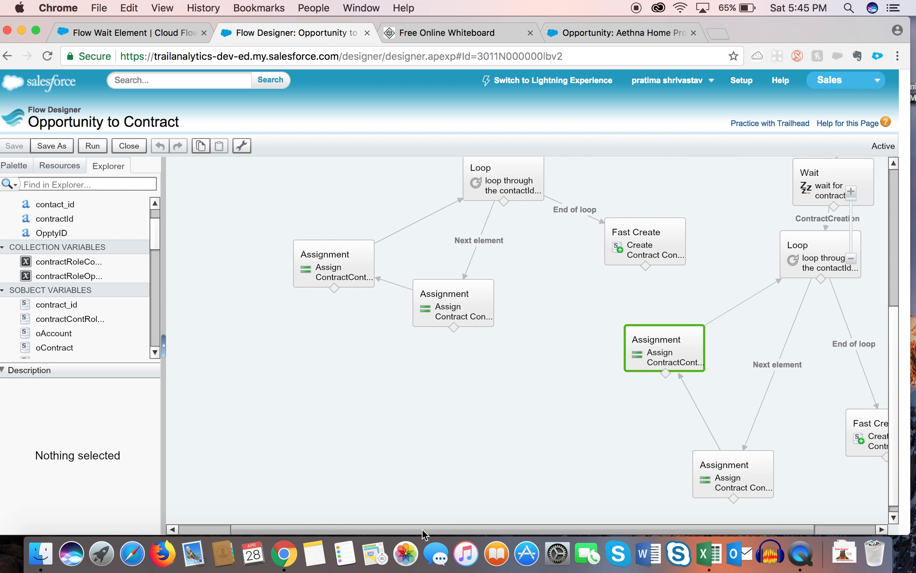
left_click_drag(416, 528, 310, 526)
scroll(484, 416, "down", 1)
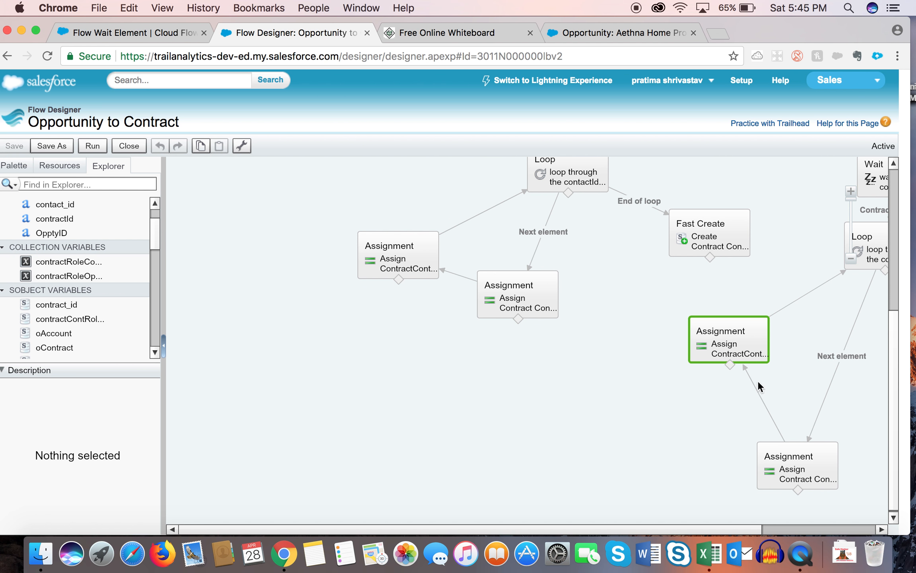
left_click_drag(896, 368, 901, 178)
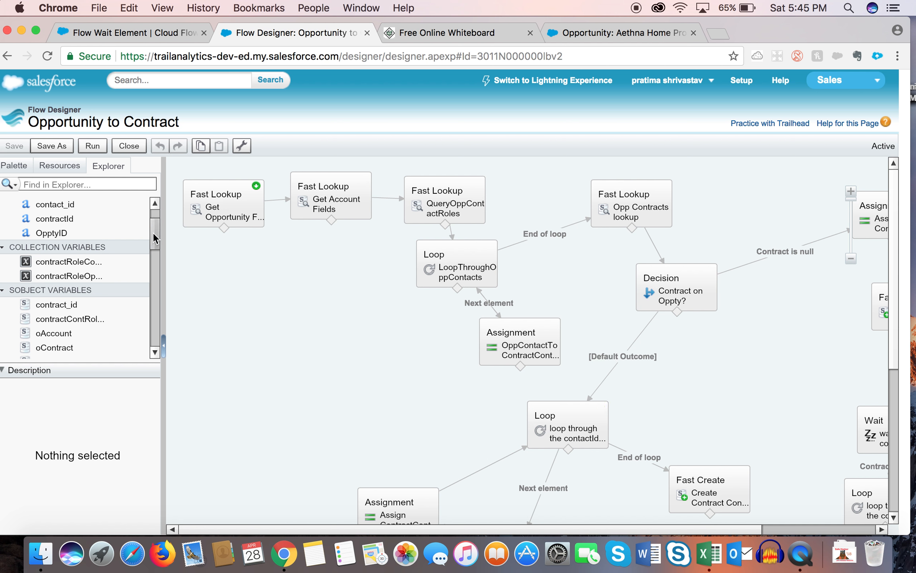
- Review the constants, variables and collection variables defined in the Opportunity to Contract flow
left_click_drag(152, 232, 152, 218)
mouse_move(105, 260)
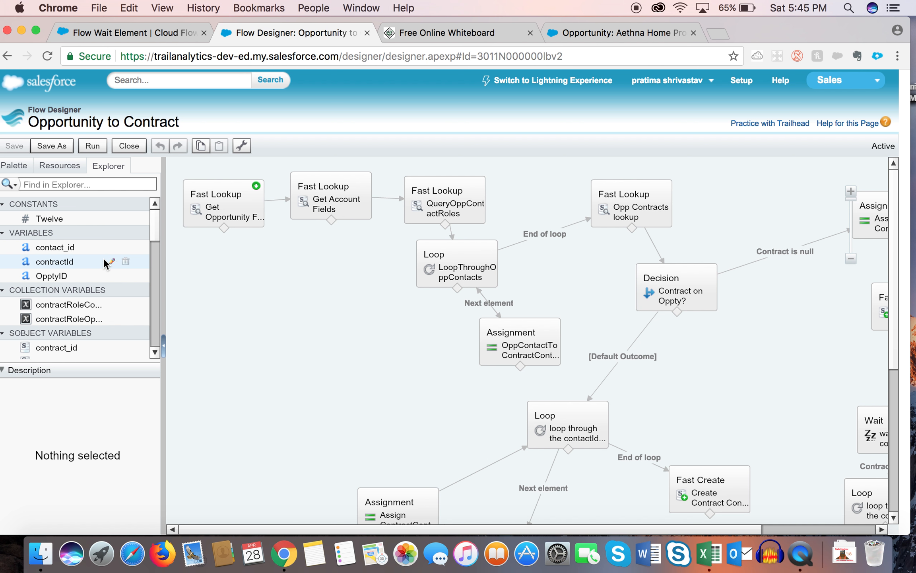
left_click(144, 31)
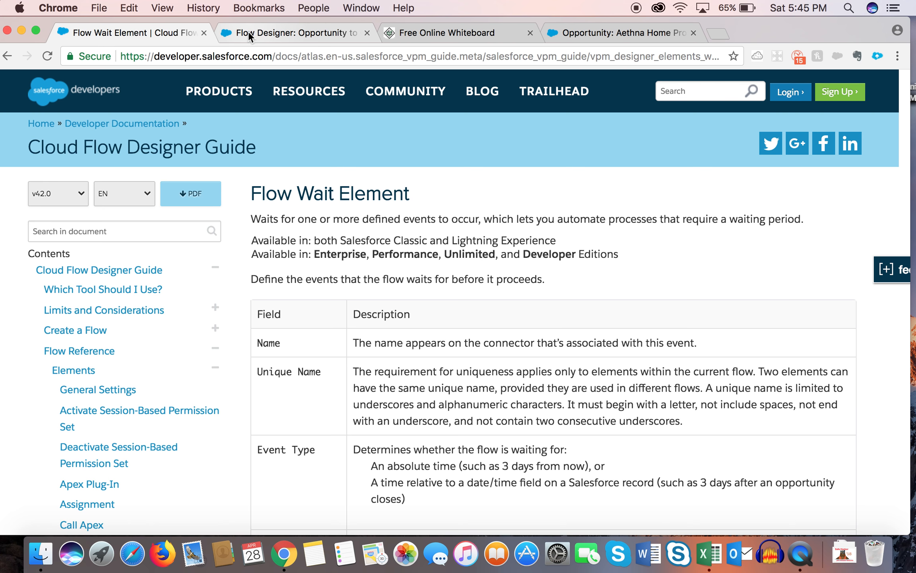
left_click(248, 32)
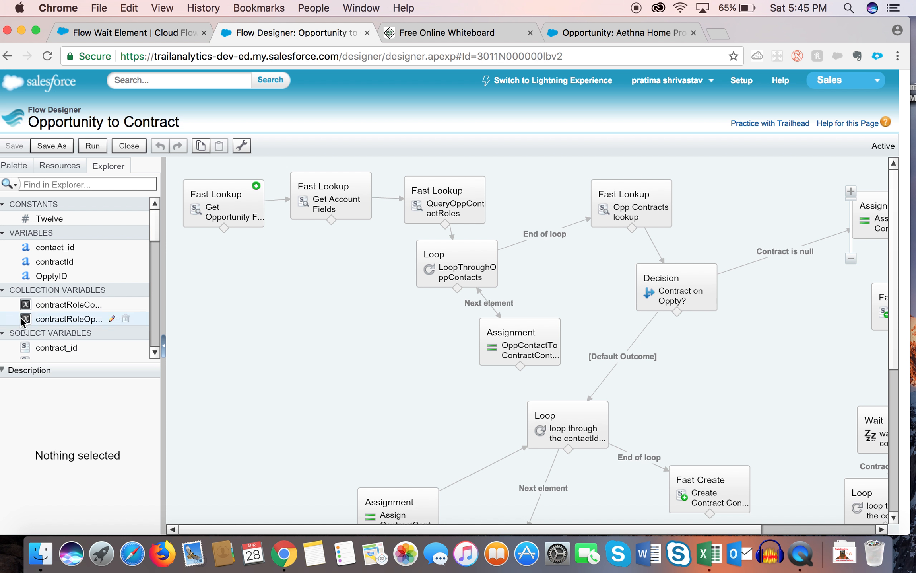
- Add a Fast Lookup element to the flow canvas with the name and unique name Acct
left_click(14, 167)
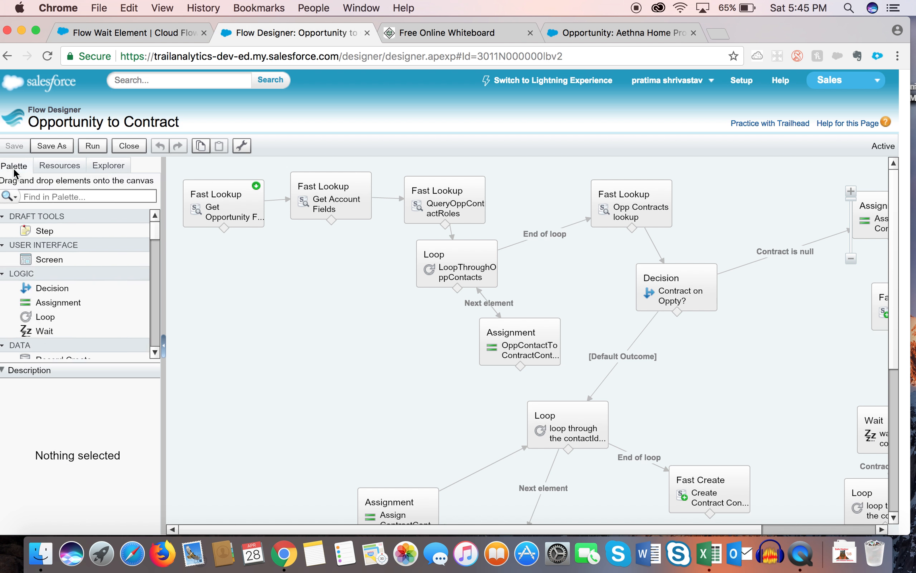
left_click_drag(153, 239, 154, 250)
left_click_drag(57, 289, 235, 297)
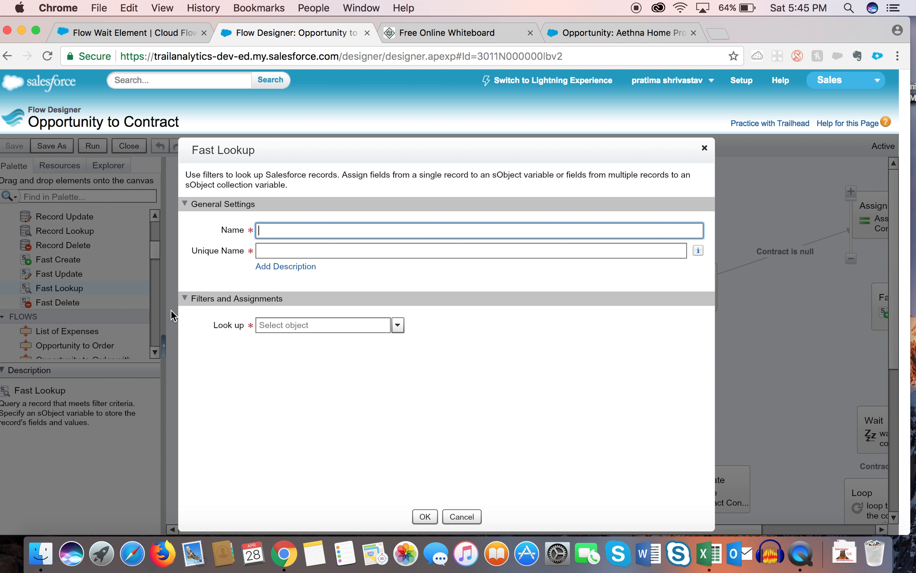
type("Acct")
left_click(265, 248)
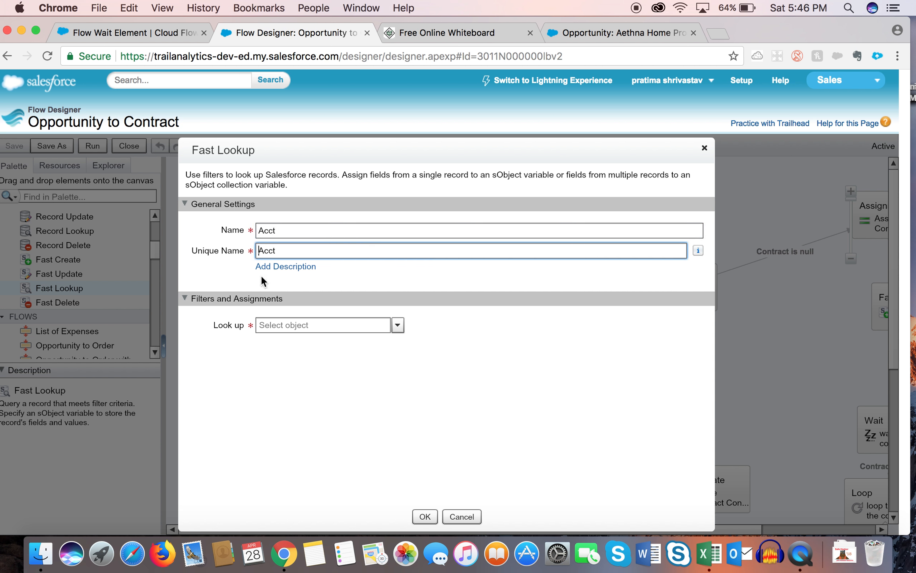
- Set the Fast Lookup to the Account object and filter its records on the Id field with the equals operator
left_click(396, 325)
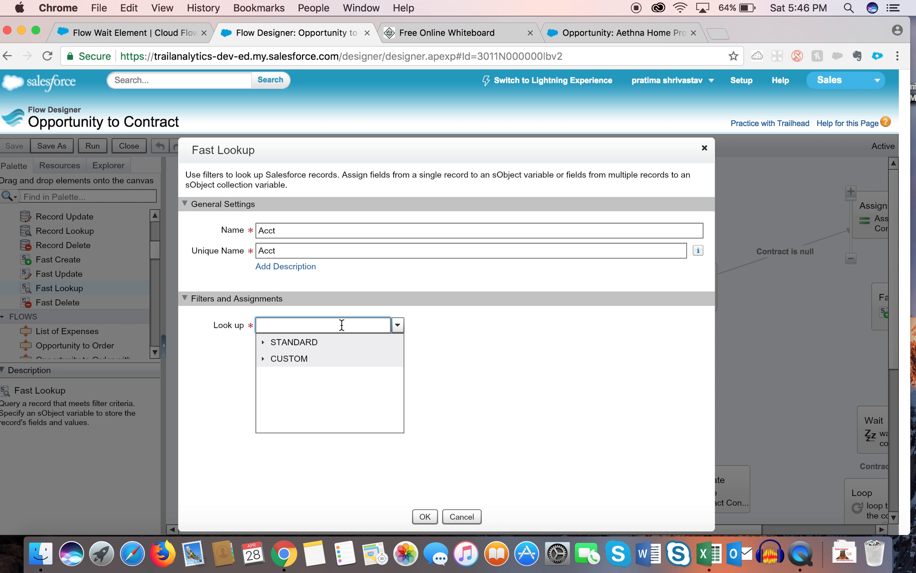
type("a")
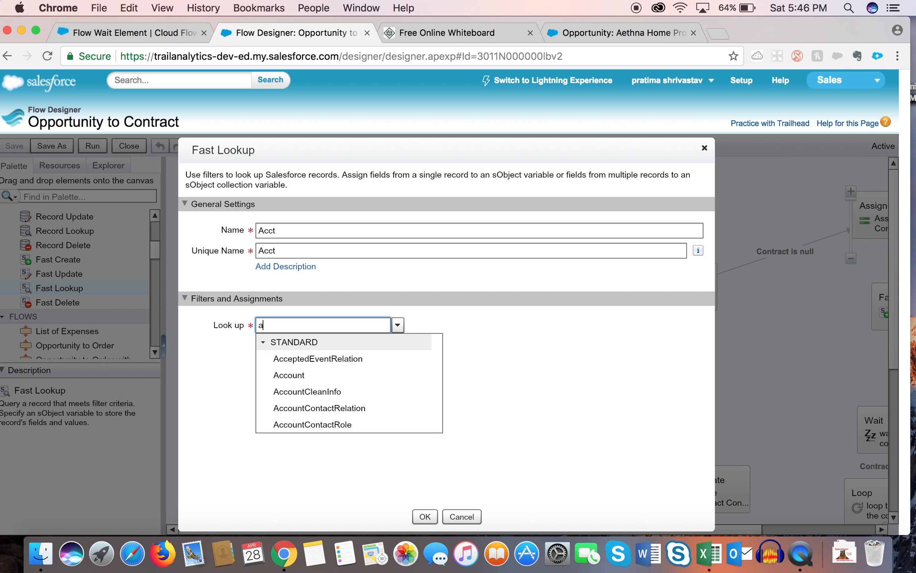
type("ccount")
left_click(302, 356)
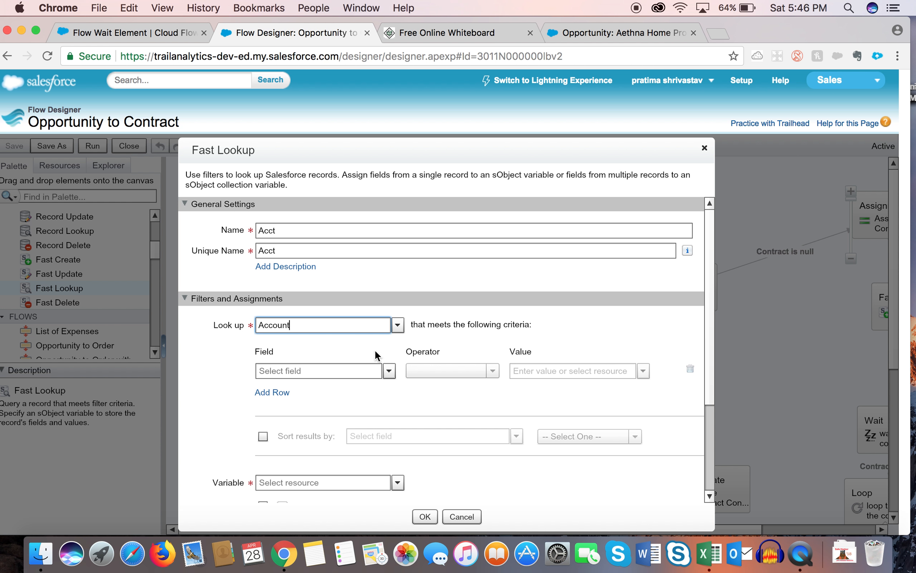
left_click(388, 370)
left_click(296, 371)
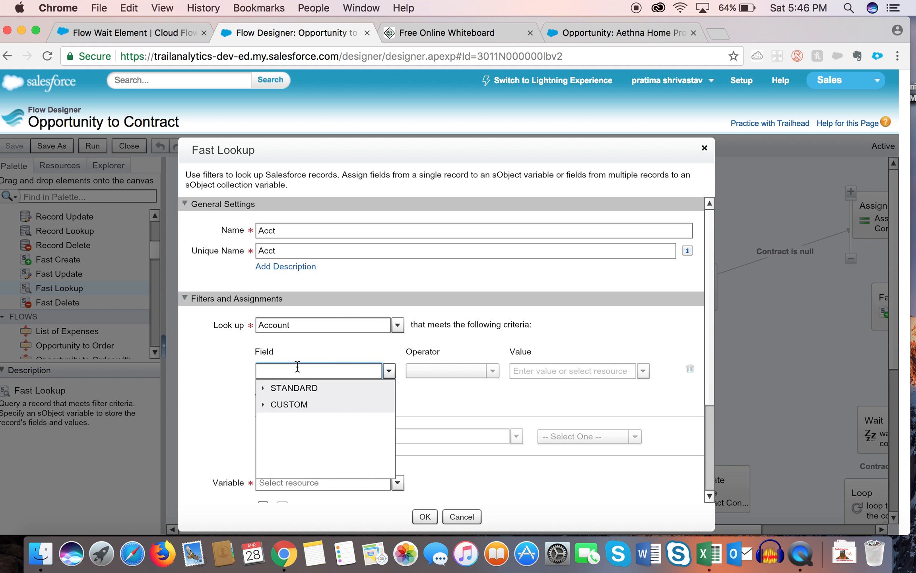
type("id")
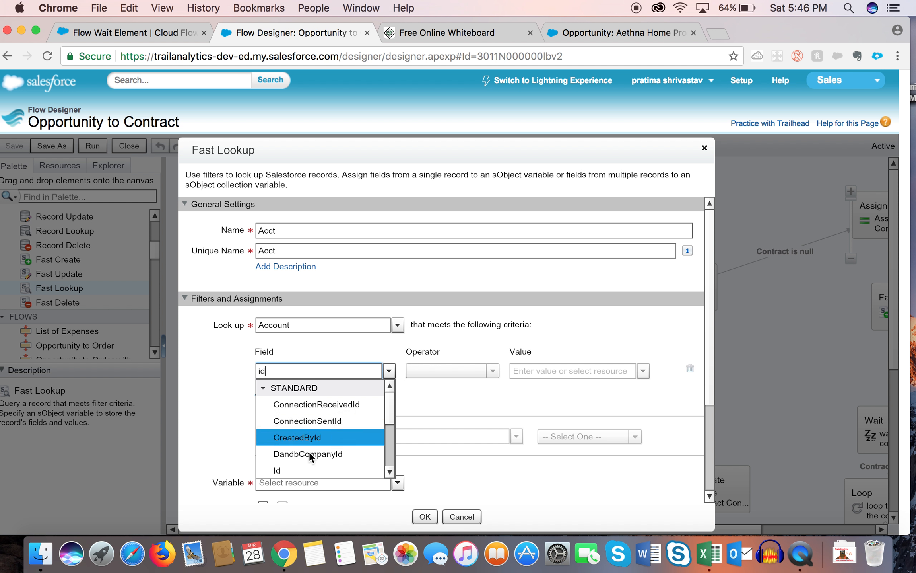
left_click(304, 470)
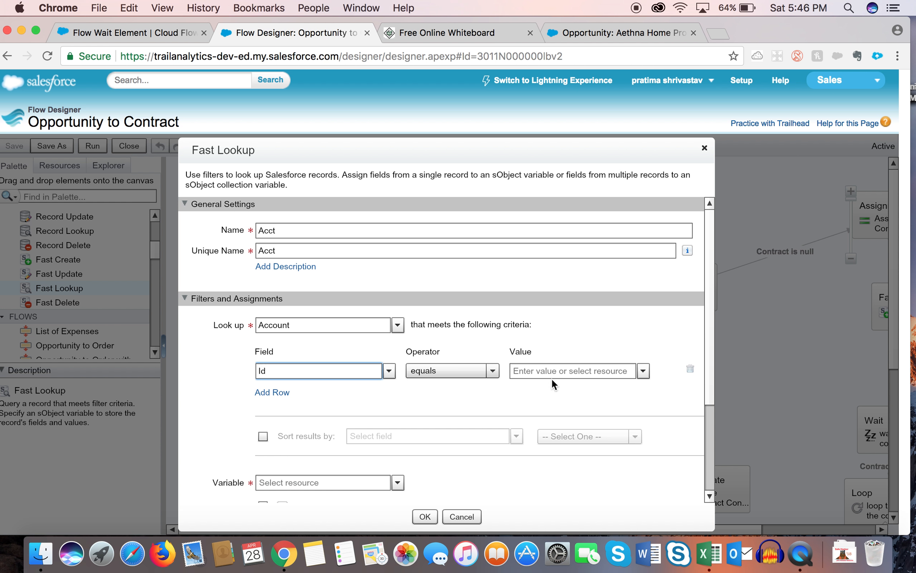
- Browse the resource categories and new resource types offered for the Id filter's value
left_click(638, 370)
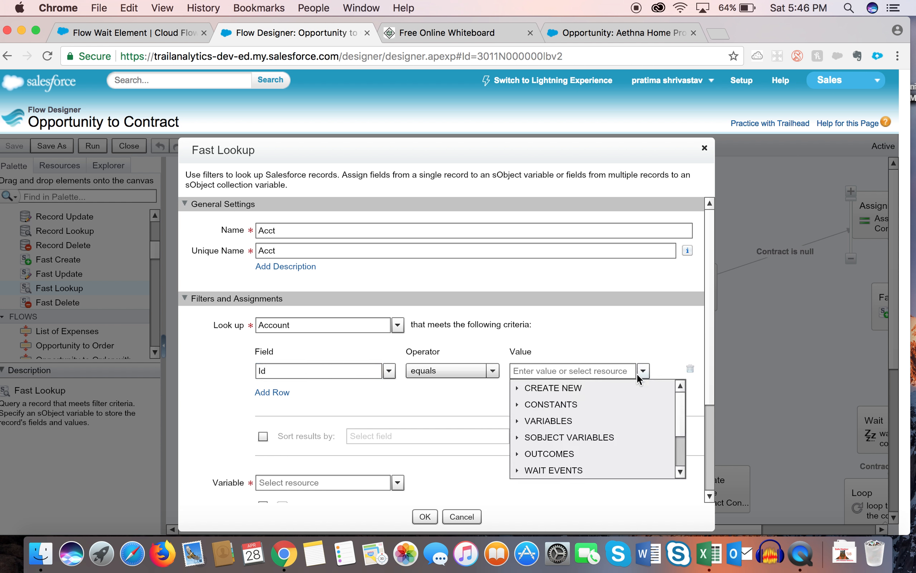
left_click(571, 371)
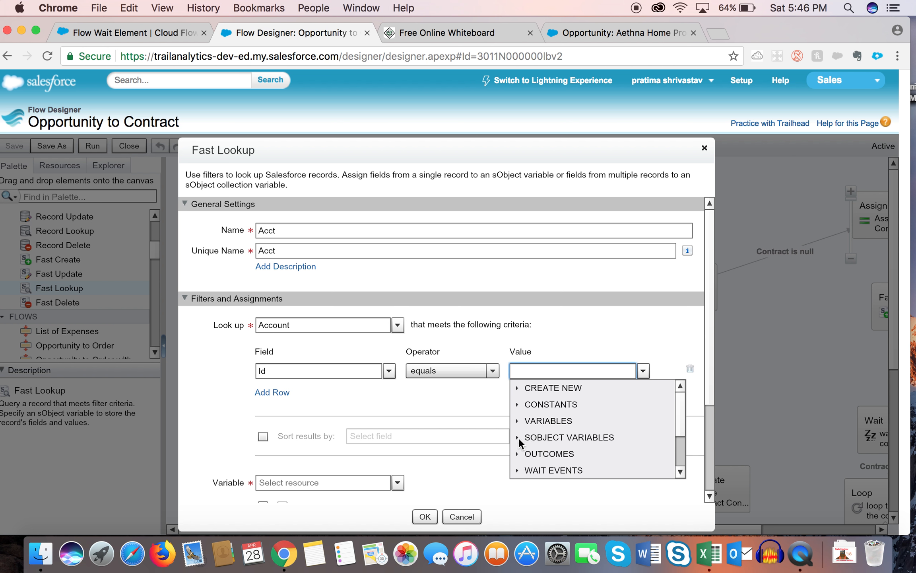
left_click(516, 388)
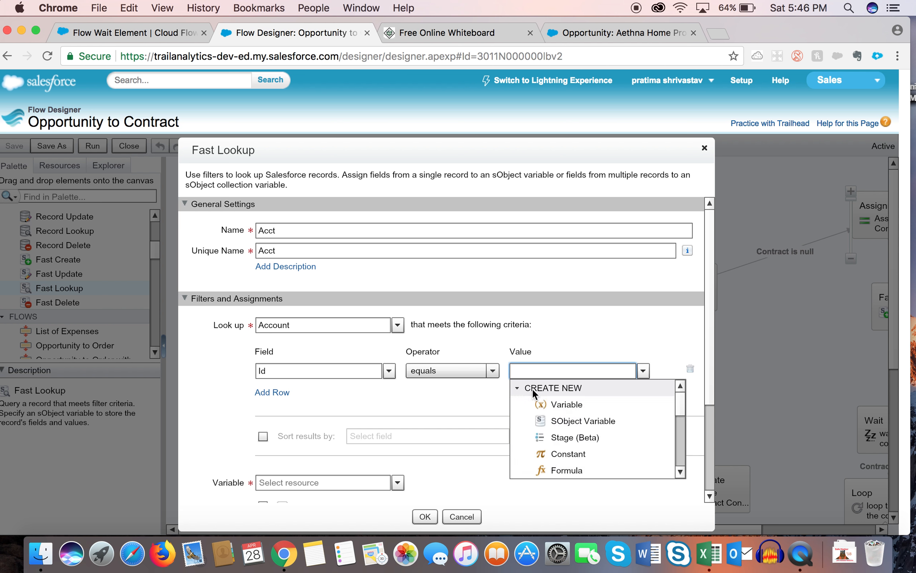
left_click(517, 389)
left_click(416, 398)
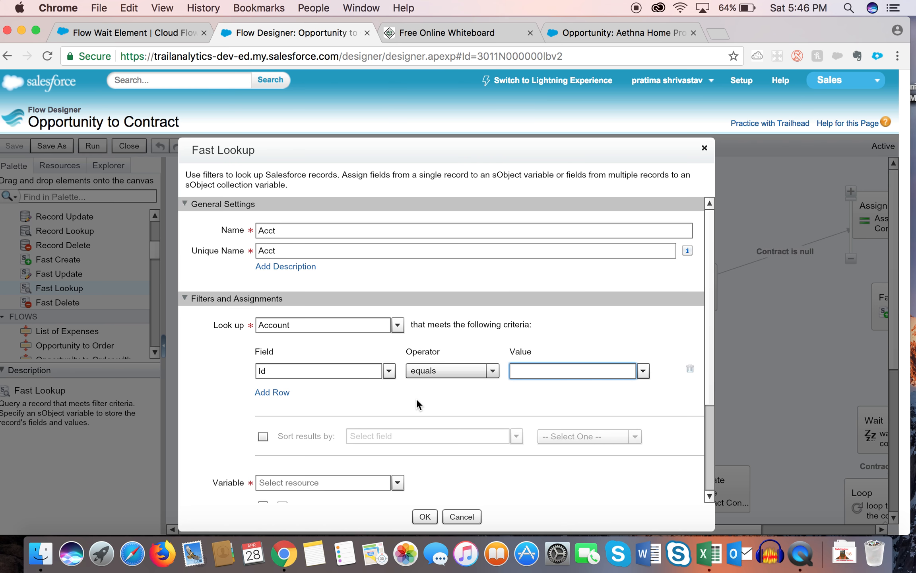
- Start creating a new SObject variable to store the record found by the Fast Lookup
scroll(339, 430, "down", 2)
scroll(339, 430, "down", 5)
left_click_drag(707, 357, 675, 372)
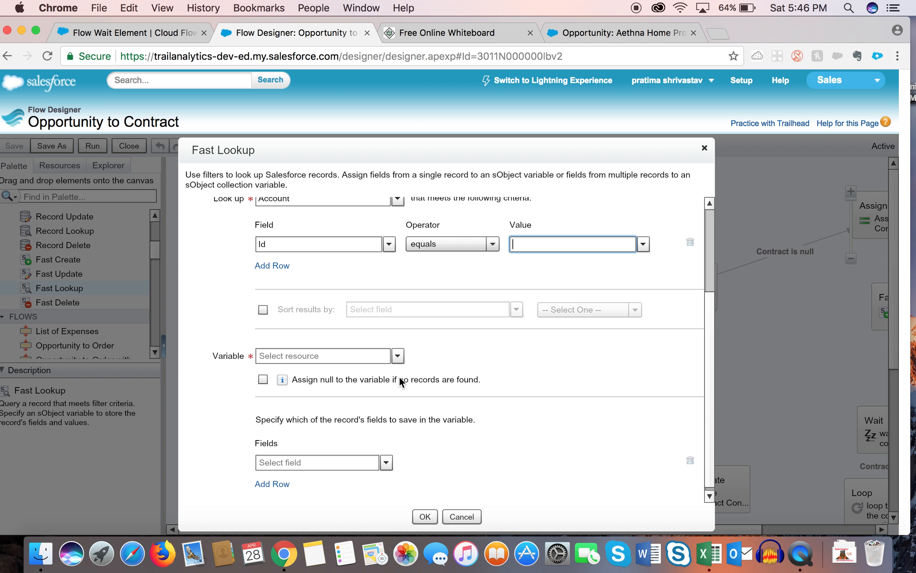
left_click(398, 356)
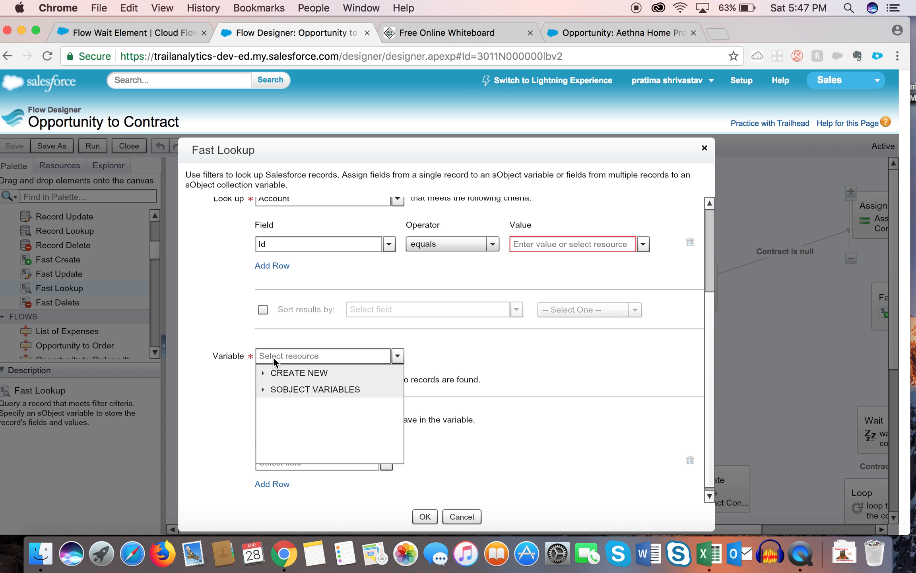
left_click(263, 389)
left_click(263, 373)
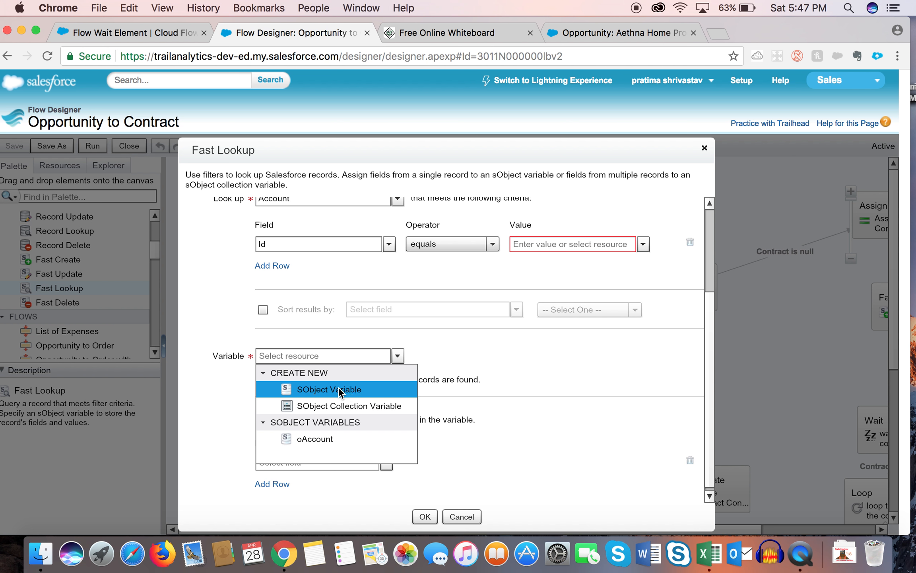
left_click(356, 391)
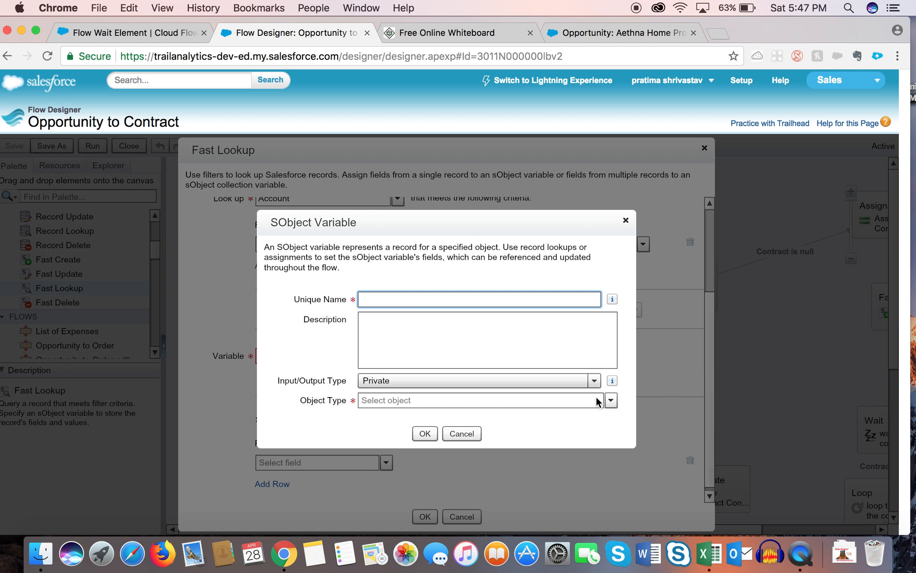
- Try the Input and Output type for the new SObject variable, and discard the variable along with the Fast Lookup
left_click(552, 401)
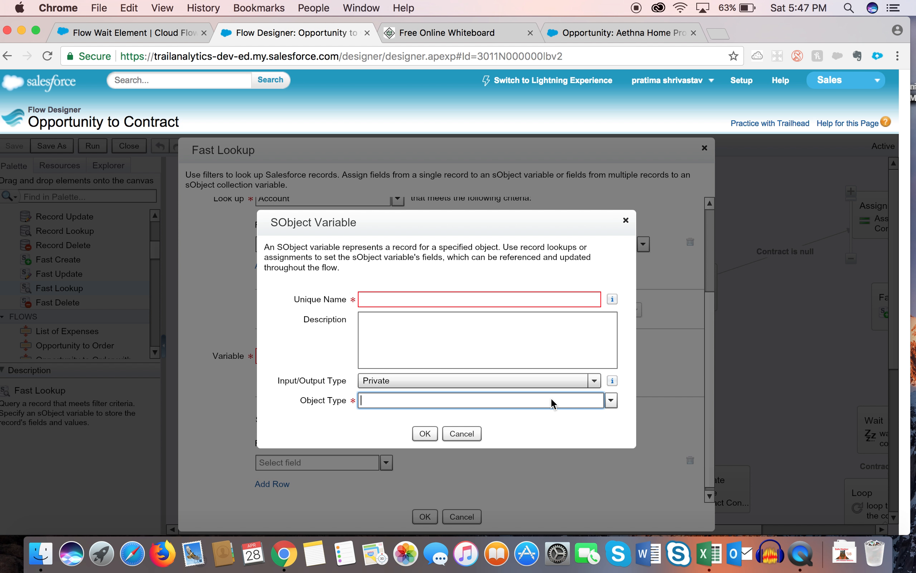
type("con")
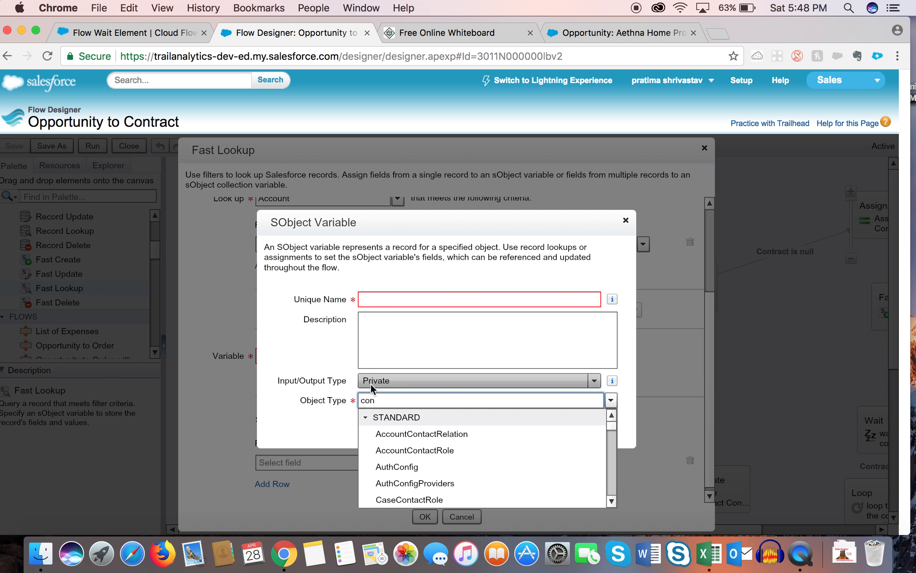
left_click(386, 378)
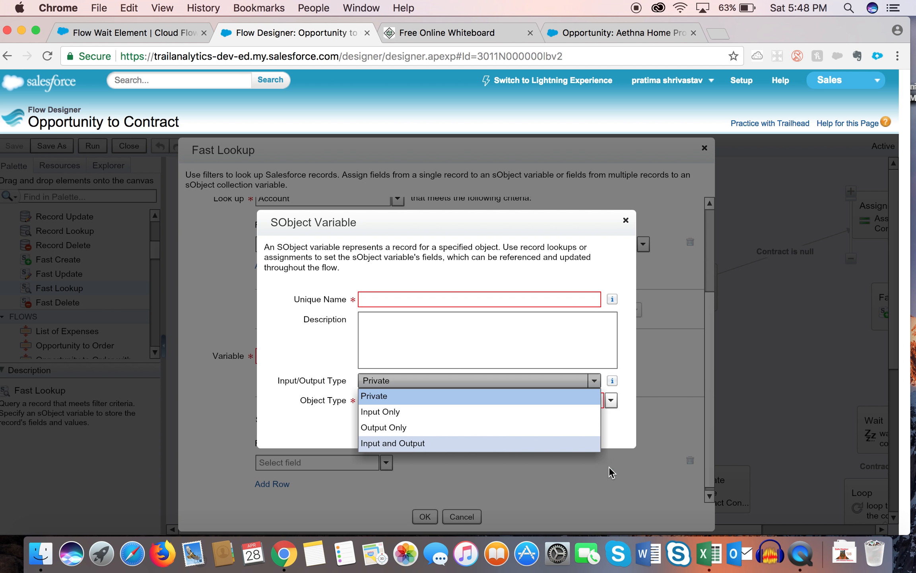
left_click(553, 444)
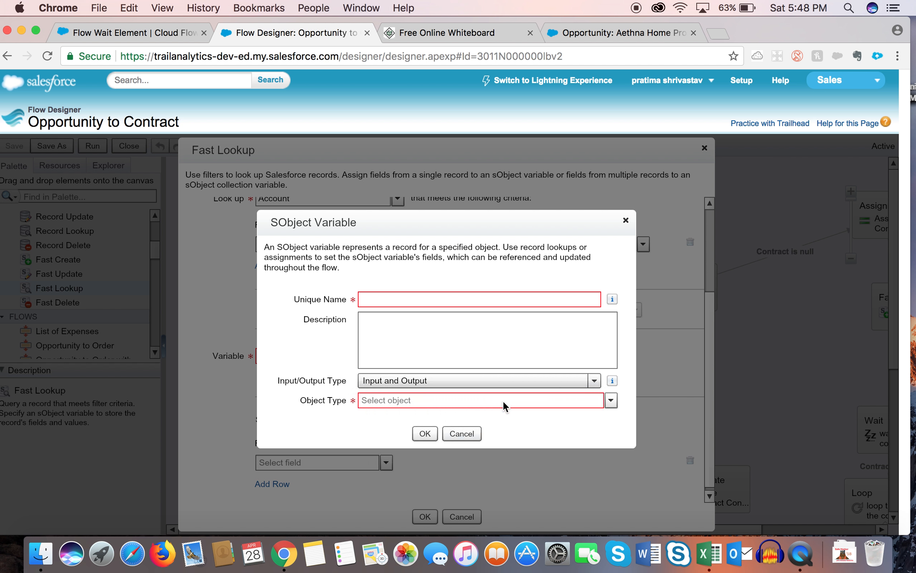
left_click(474, 432)
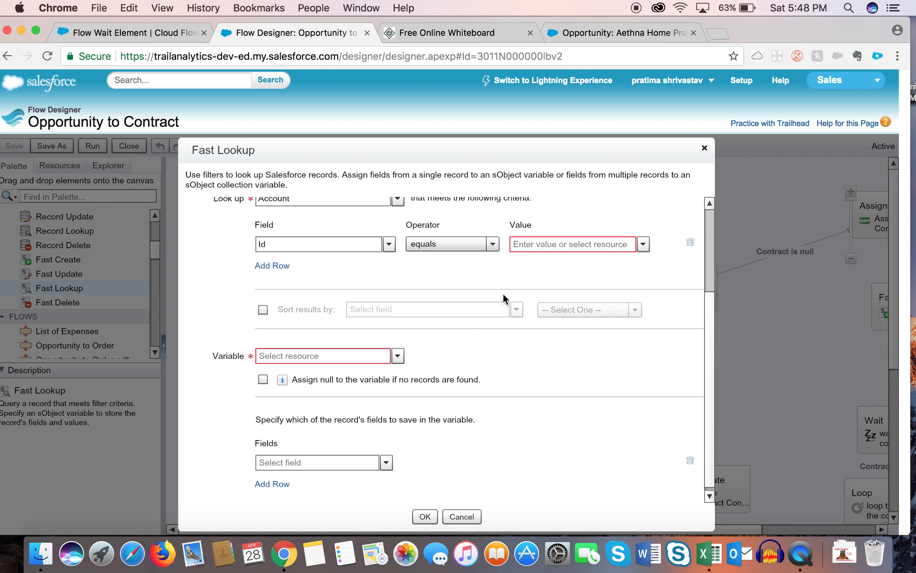
left_click(704, 148)
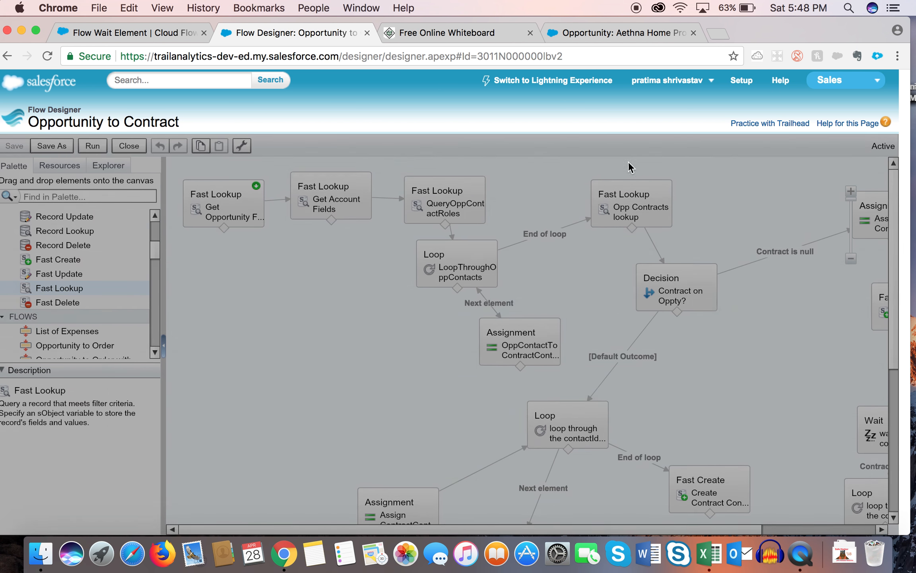
- Add a Record Lookup element to the flow canvas and set it to look up the Account object
scroll(155, 250, "up", 3)
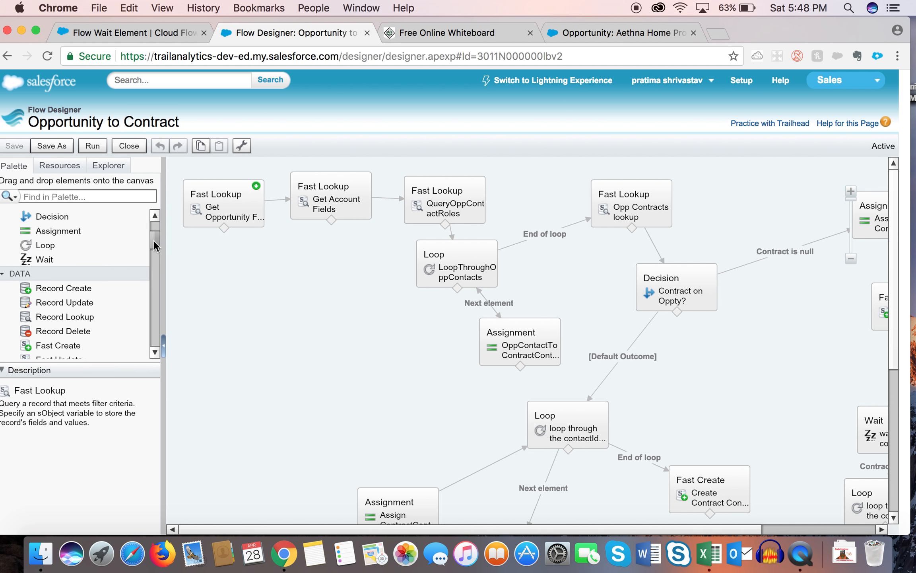
mouse_move(73, 316)
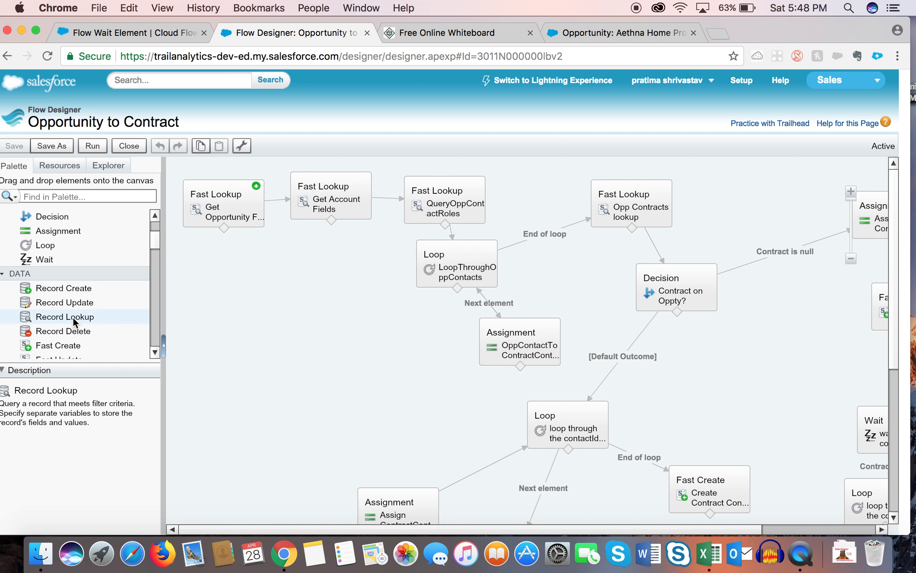
left_click_drag(73, 316, 282, 304)
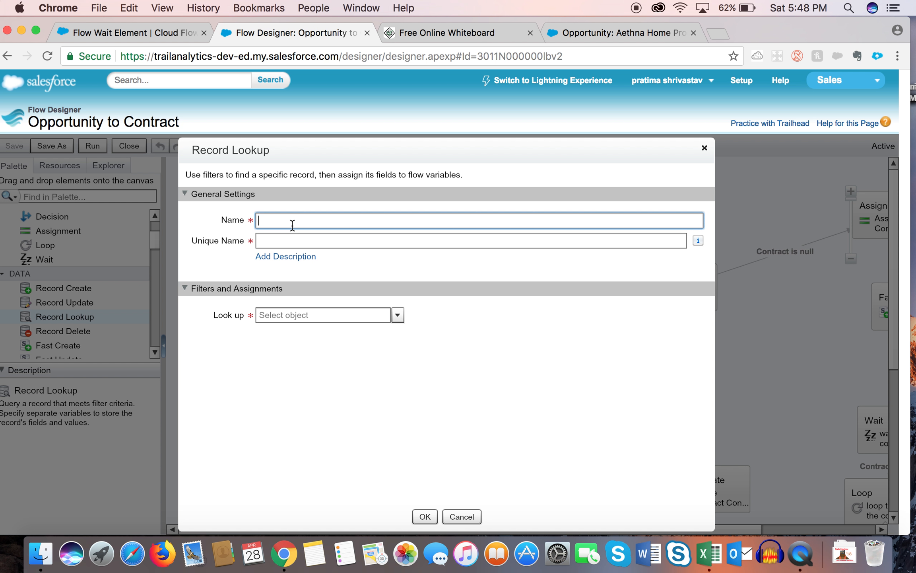
left_click(359, 312)
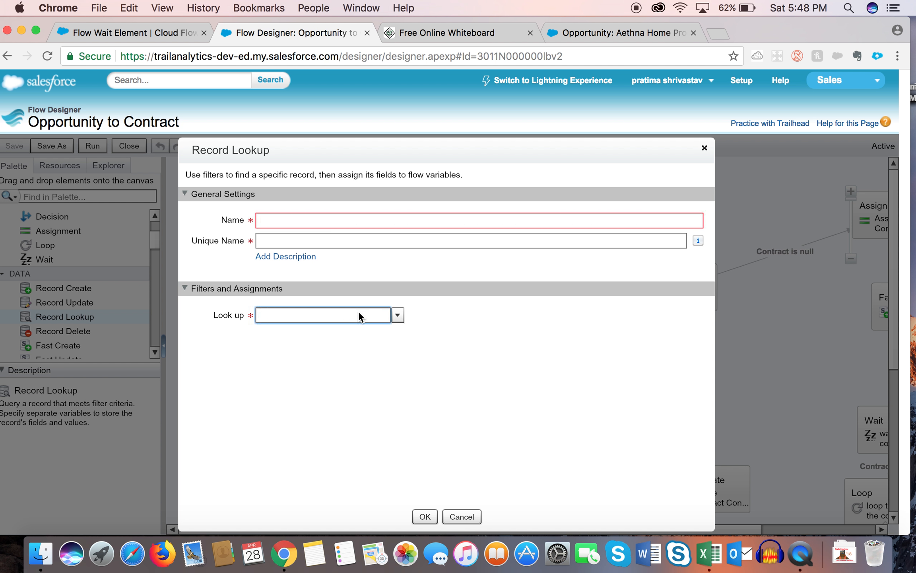
type("ac")
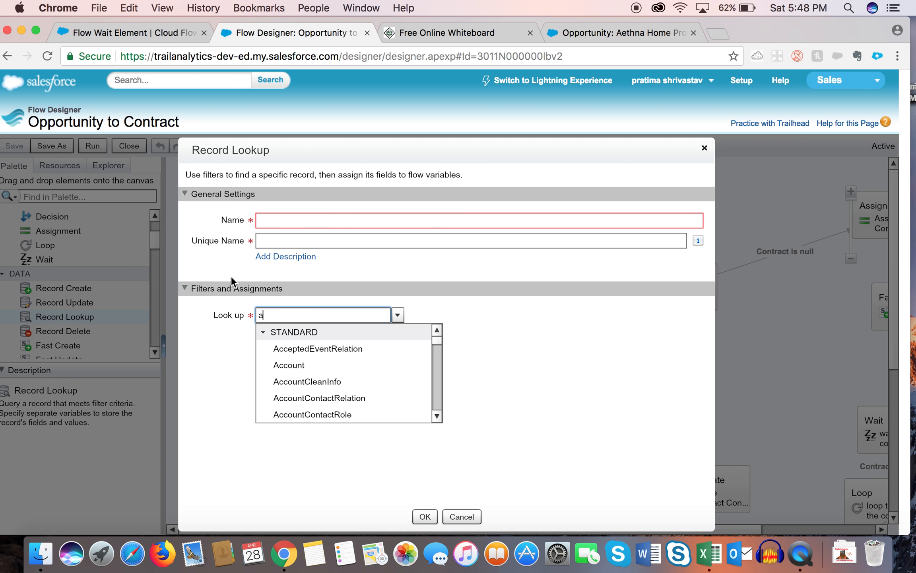
left_click(310, 363)
- Choose the Type field as the account field the Record Lookup assigns to a variable
scroll(343, 385, "down", 4)
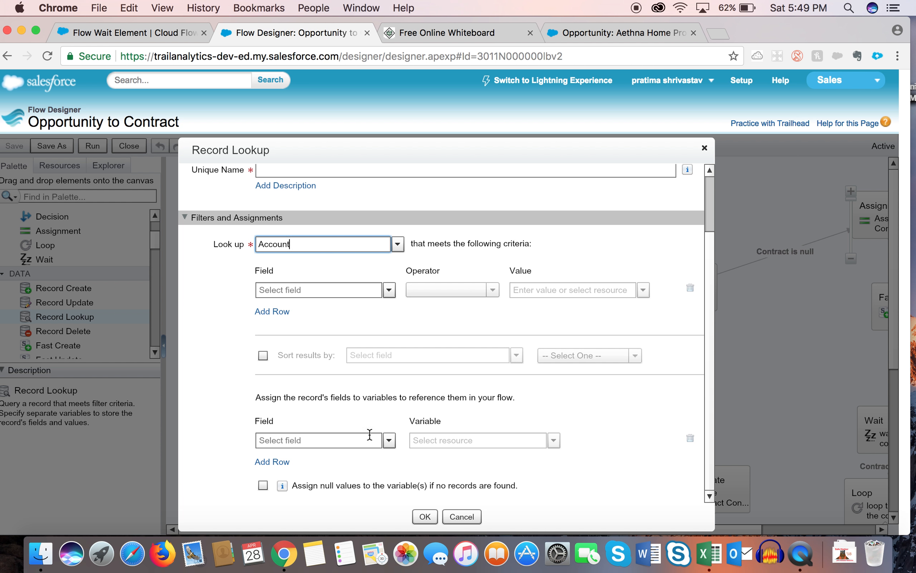
left_click(389, 441)
scroll(318, 390, "down", 10)
left_click(292, 375)
- Start a new variable for the Type field to view its settings, and discard it along with the Record Lookup
left_click(552, 440)
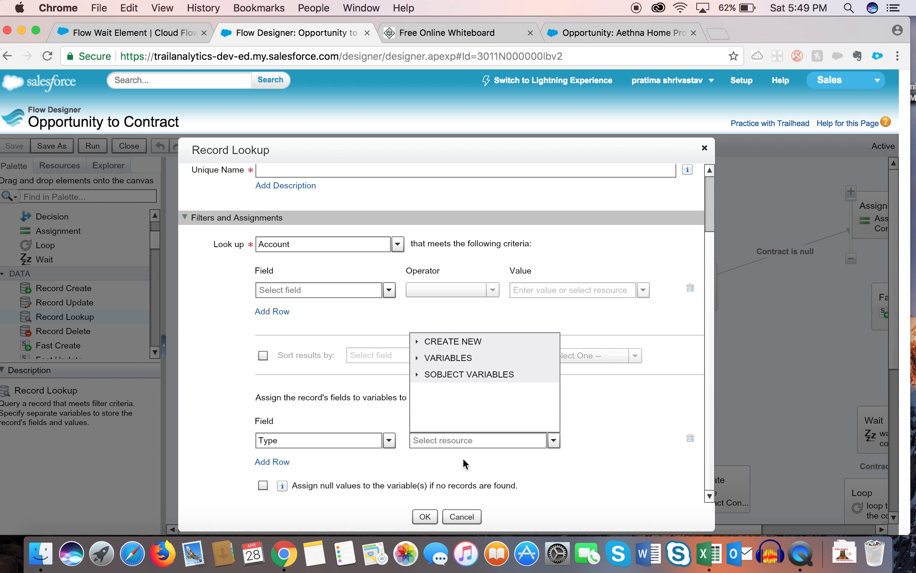
left_click(416, 342)
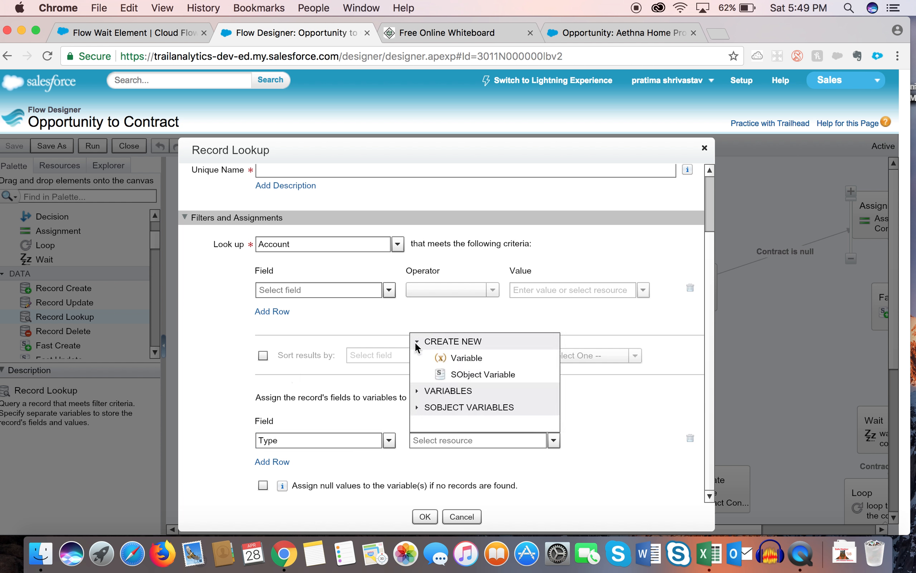
left_click(439, 358)
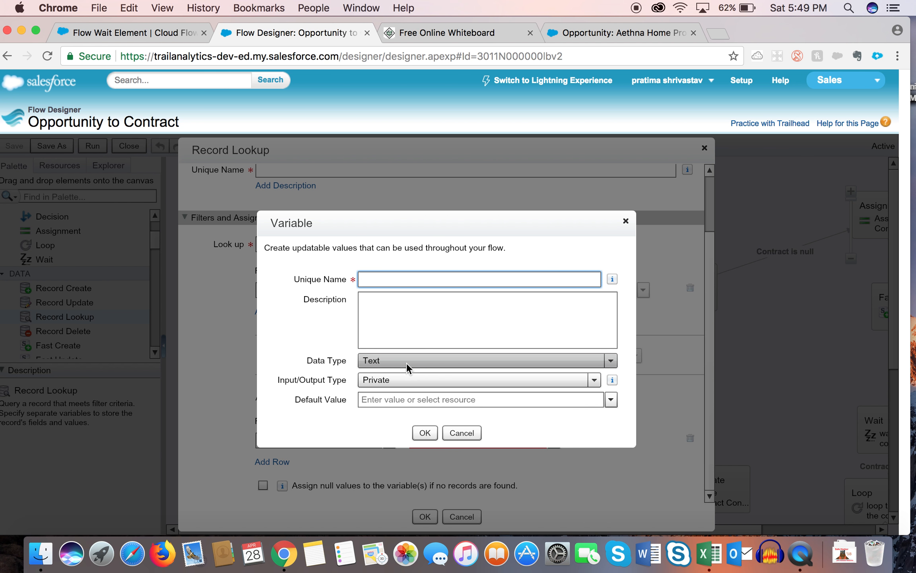
key("Tab")
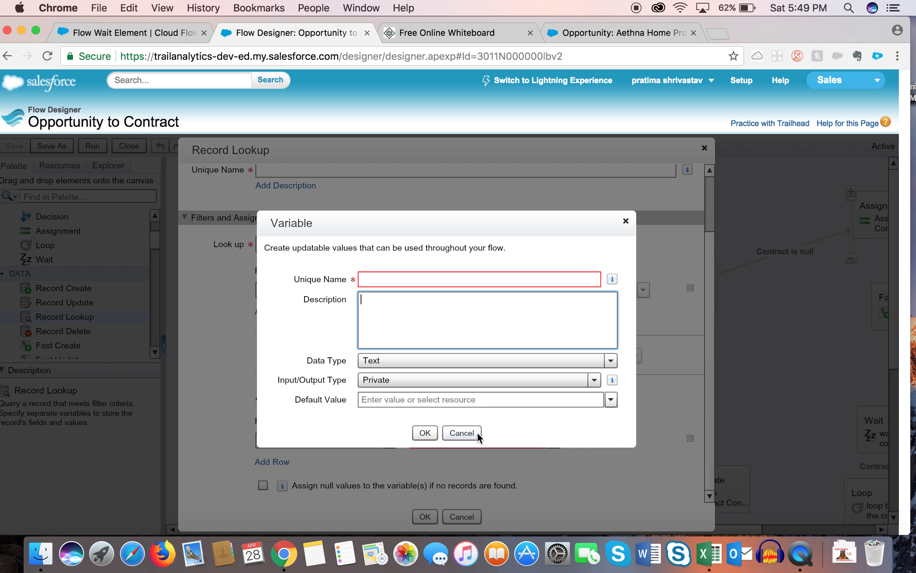
left_click(474, 431)
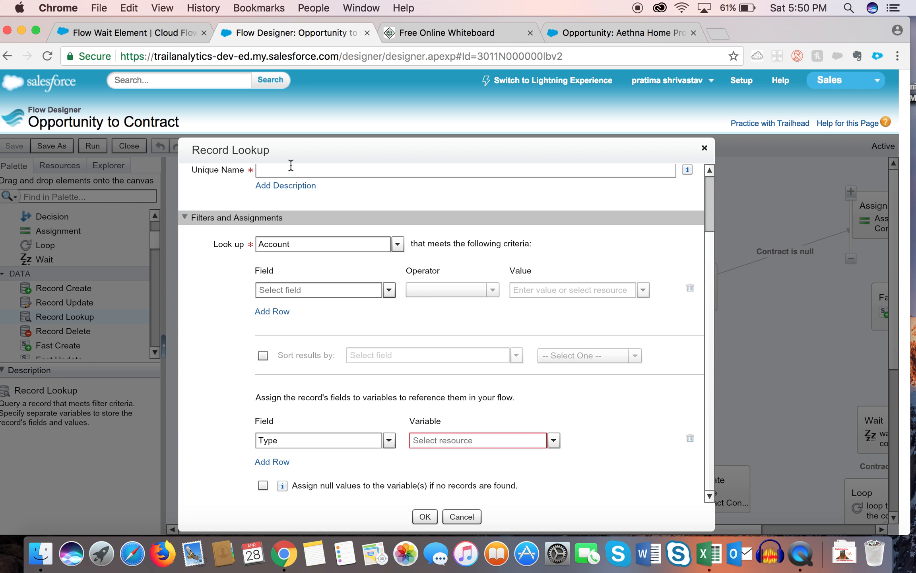
left_click(704, 147)
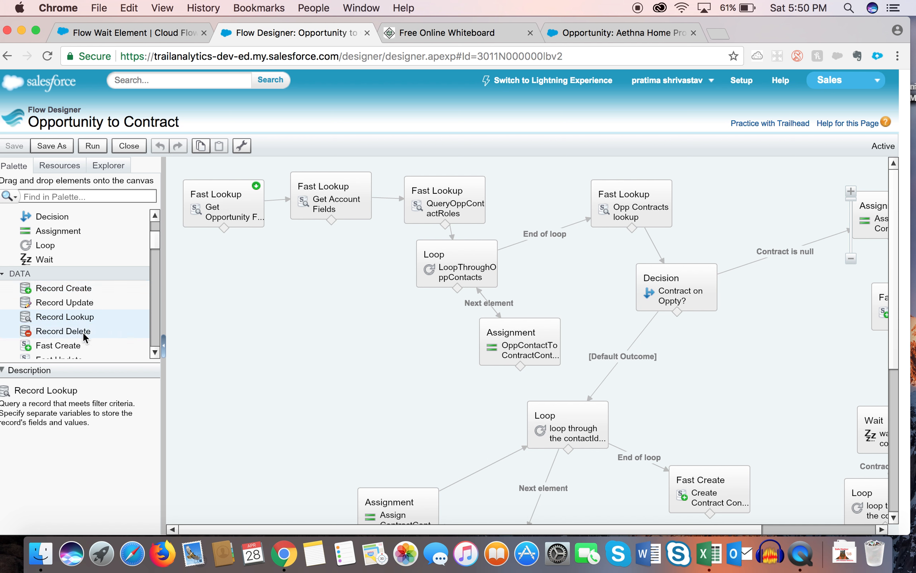
- Review the palette's data elements and the description and settings of the Get Opportunity Fields Fast Lookup
left_click_drag(154, 241, 152, 253)
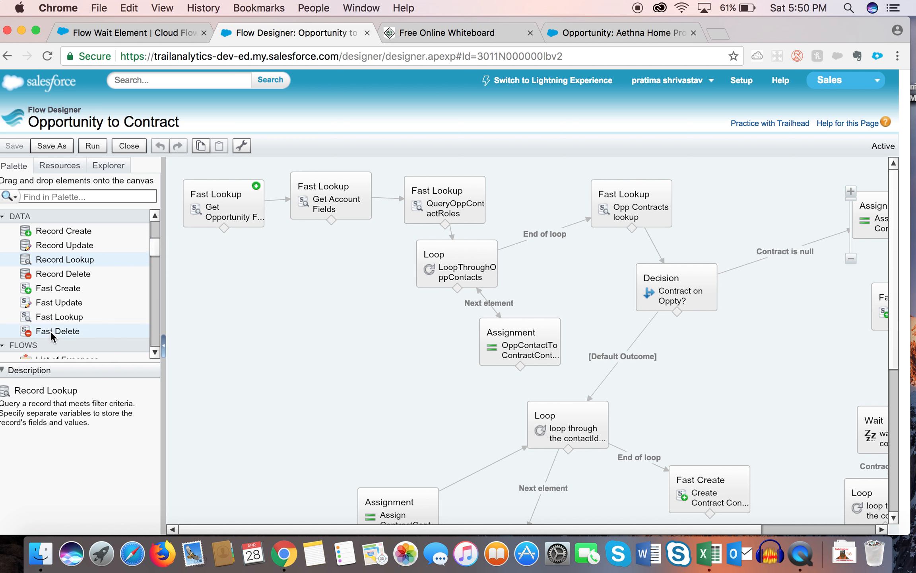
mouse_move(153, 244)
left_mouse_down()
mouse_move(150, 264)
mouse_move(154, 231)
mouse_move(166, 246)
left_mouse_up()
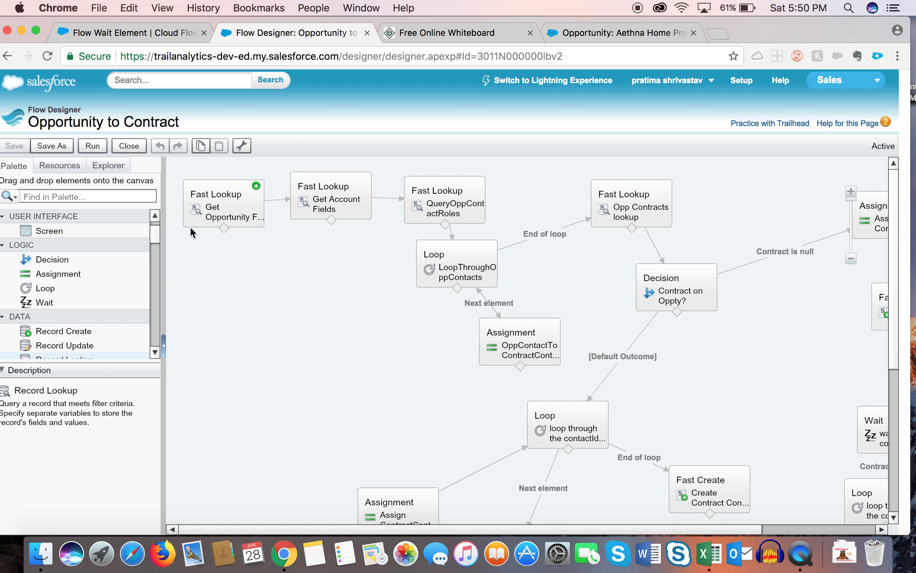
left_click(227, 204)
double_click(227, 205)
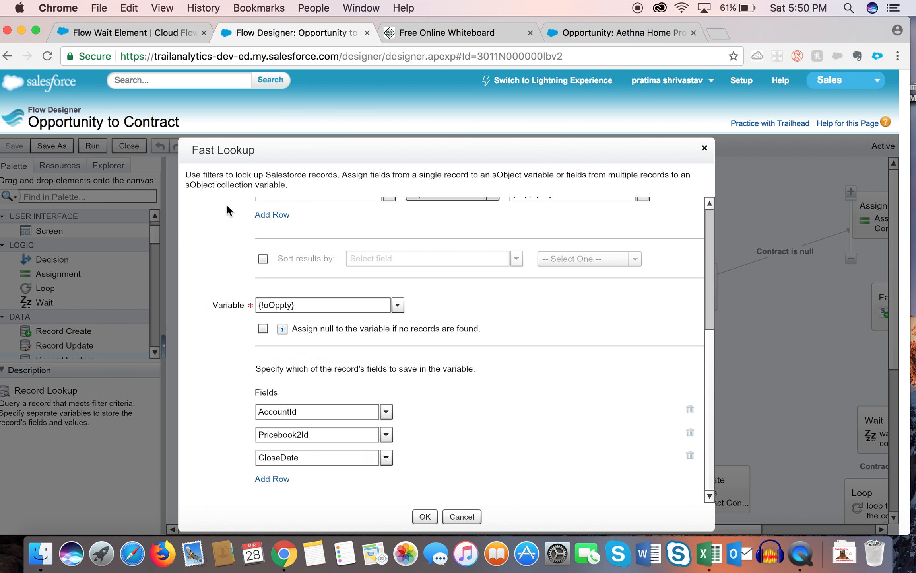
left_click_drag(707, 326, 709, 238)
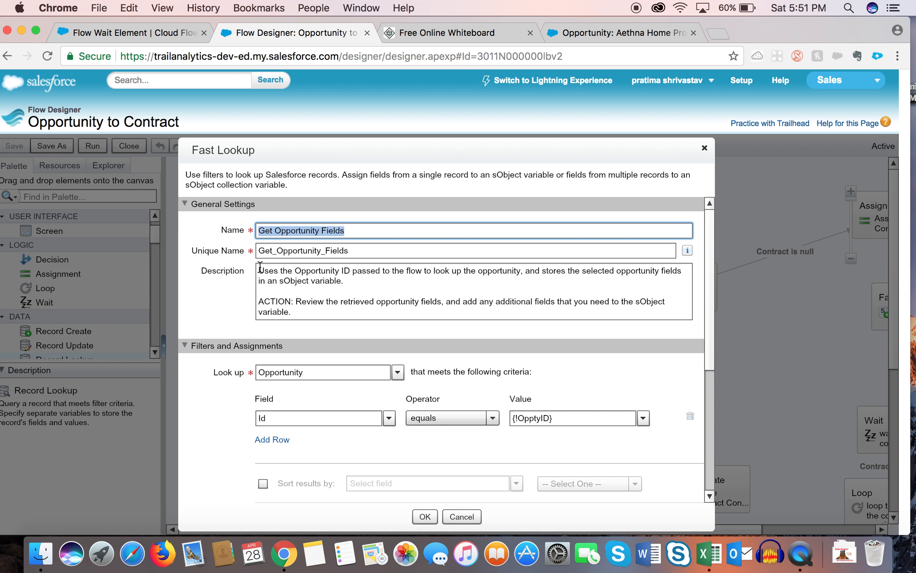
left_click_drag(260, 267, 304, 316)
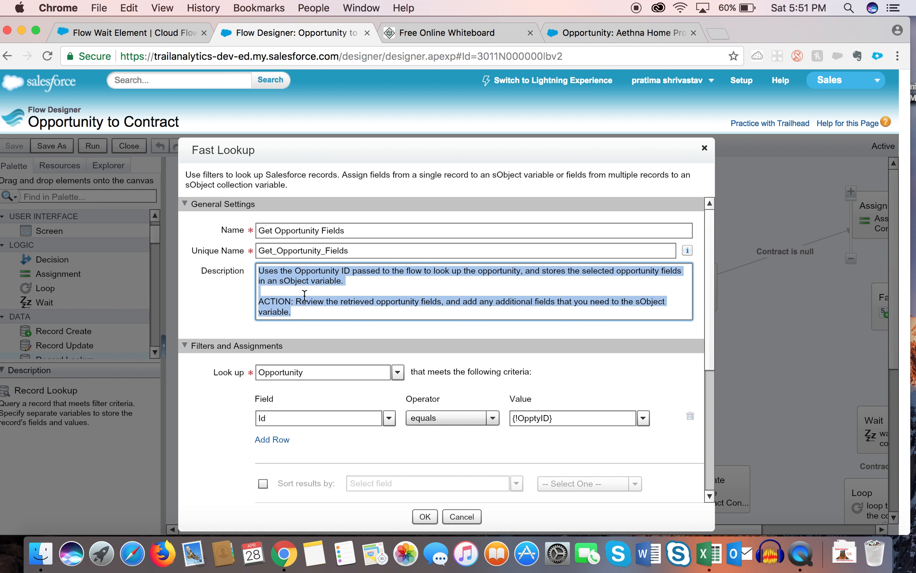
mouse_move(706, 330)
left_mouse_down()
mouse_move(706, 343)
mouse_move(706, 334)
left_mouse_up()
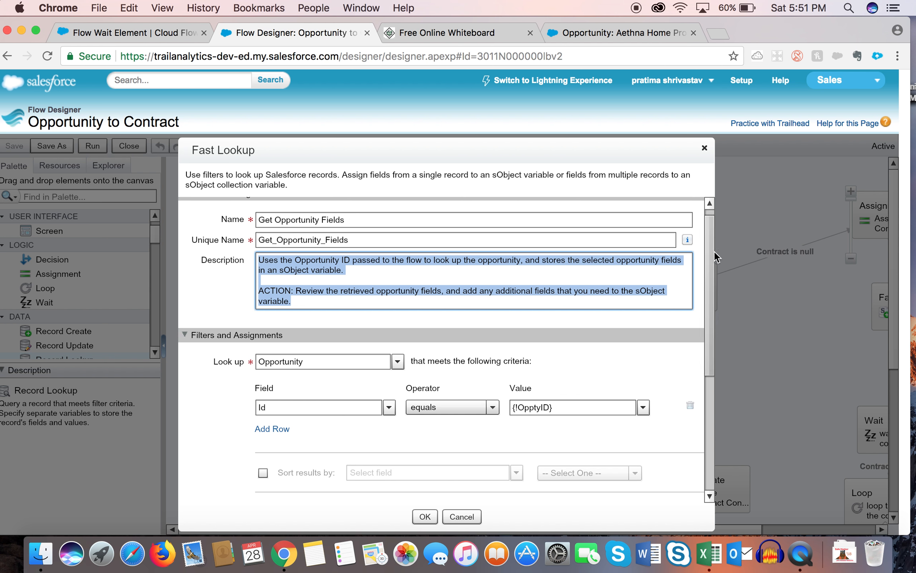
left_click_drag(711, 250, 708, 243)
- Switch to the online whiteboard, circle the "Fast Lookup- Accountid" label in blue, and return to the Flow Designer
left_click(473, 36)
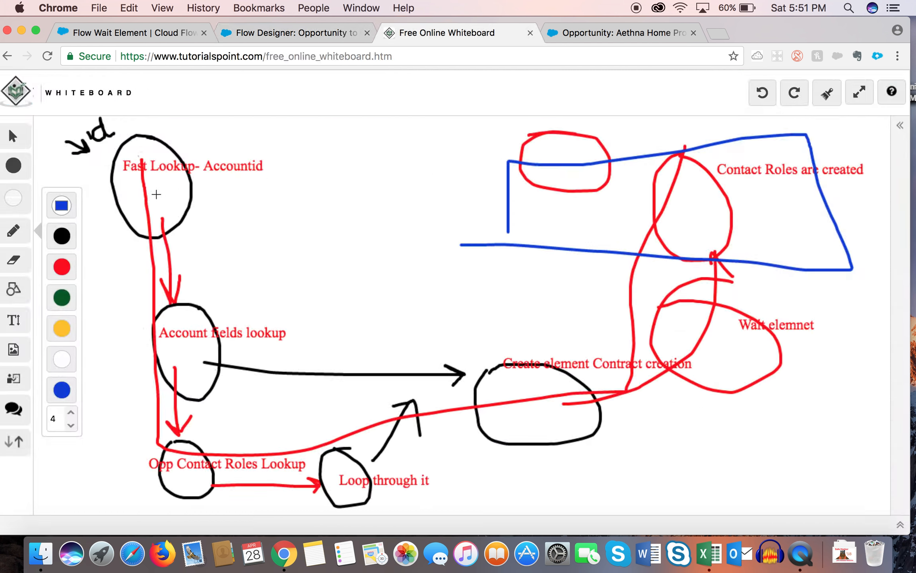
mouse_move(120, 181)
left_mouse_down()
mouse_move(241, 193)
mouse_move(125, 151)
mouse_move(173, 181)
left_mouse_up()
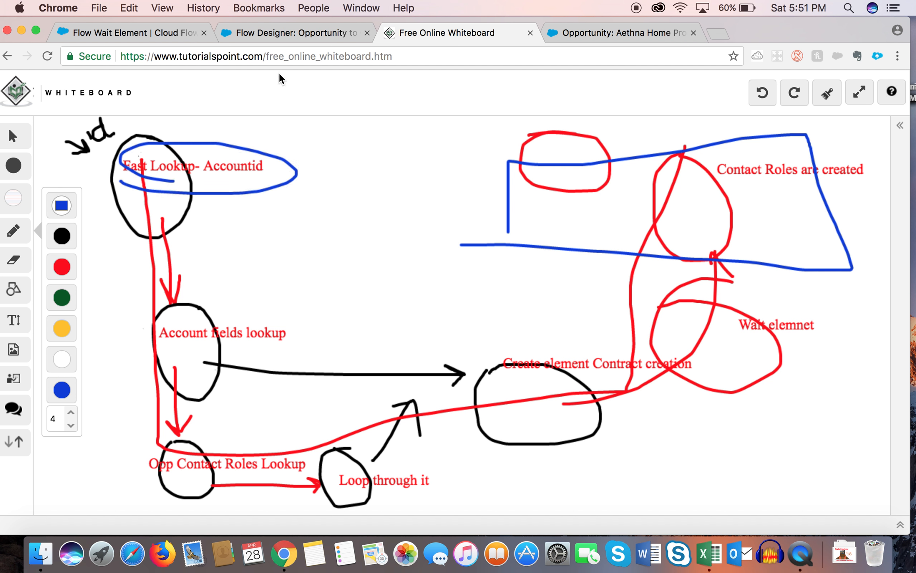
left_click(280, 35)
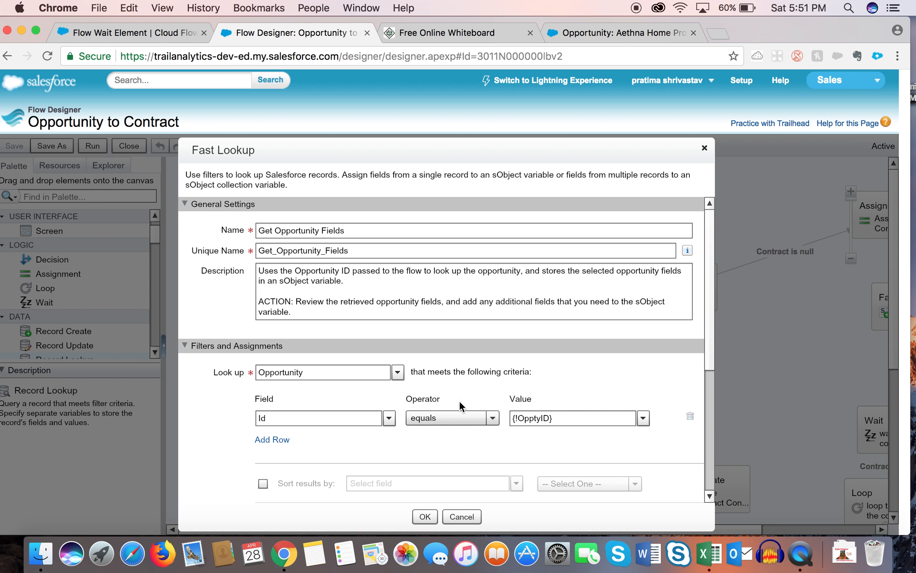
- Examine the {!OpptyID} value in the opportunity lookup's Id filter and close the Fast Lookup settings
left_click_drag(705, 312, 706, 367)
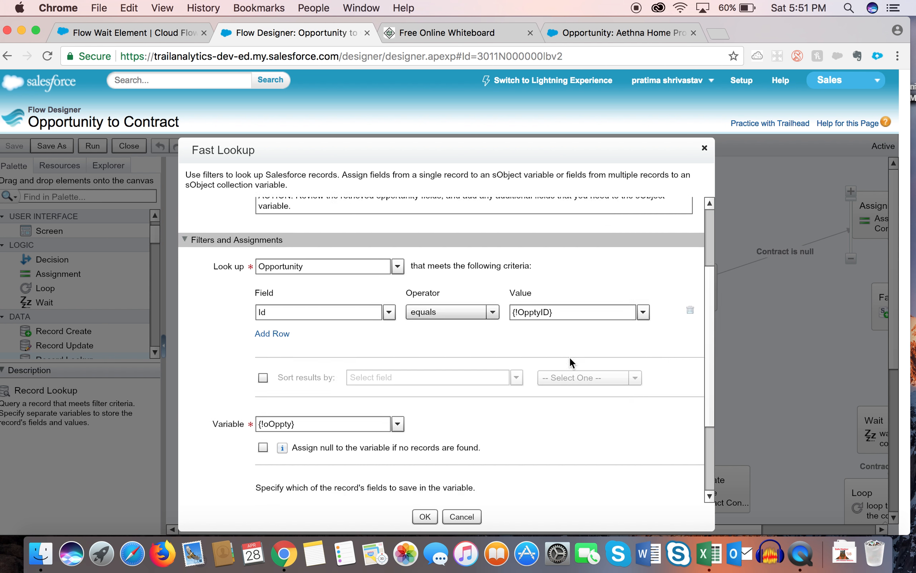
left_click_drag(552, 316, 512, 315)
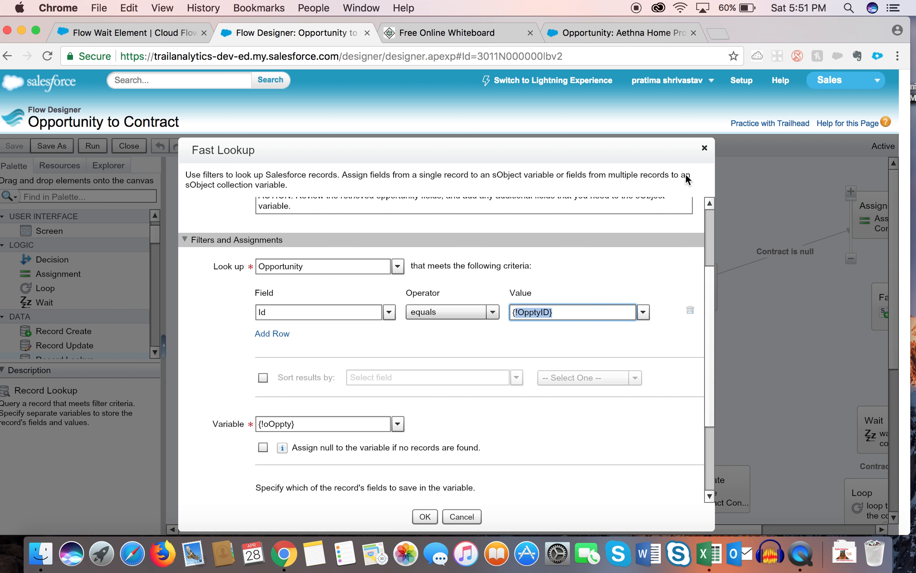
left_click(703, 149)
- Look through the flow's existing variables and open the oOppty SObject variable's definition
left_click(116, 167)
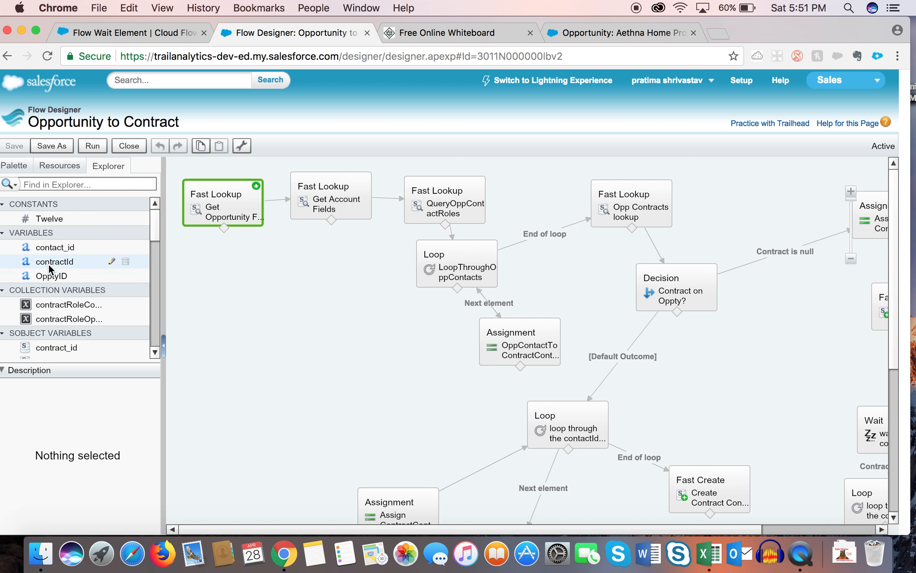
scroll(147, 240, "down", 4)
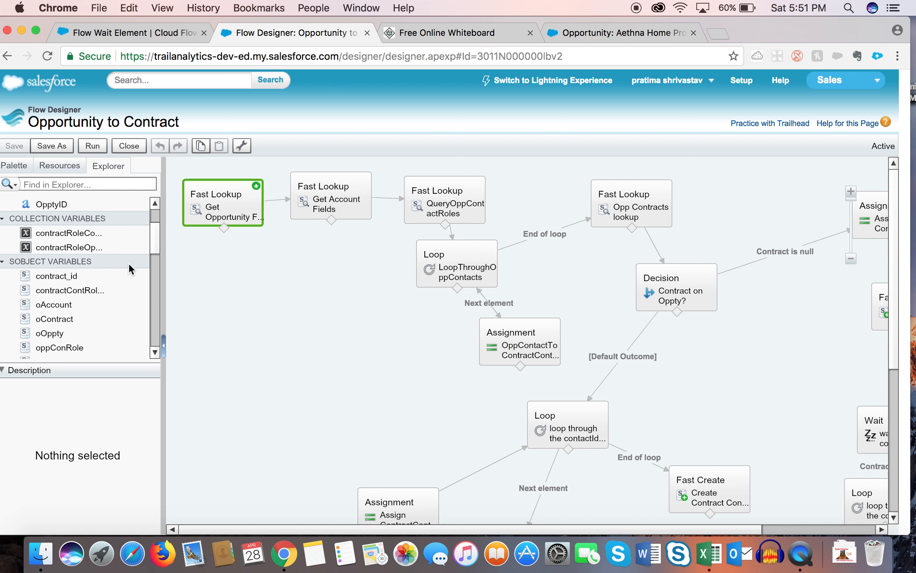
left_click(155, 264)
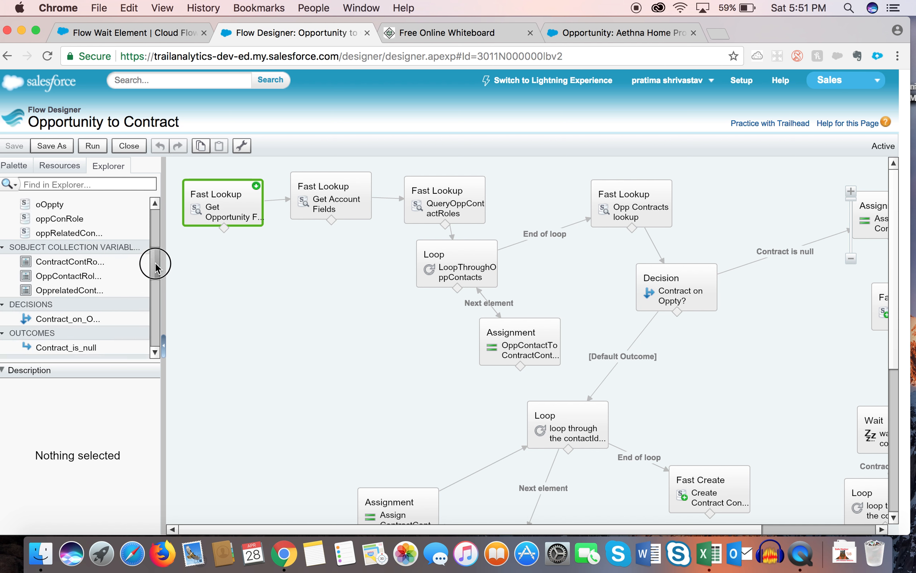
left_click_drag(155, 263, 158, 249)
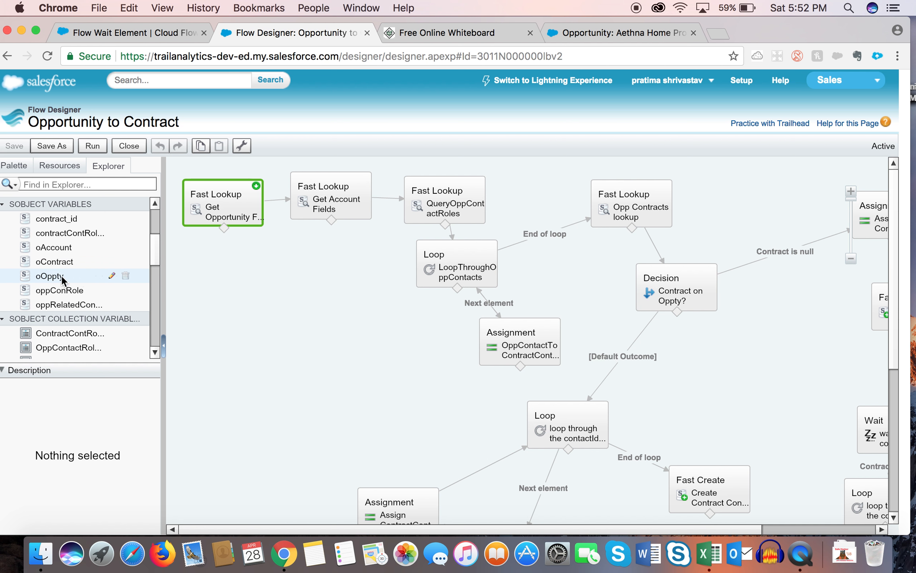
left_click(68, 261)
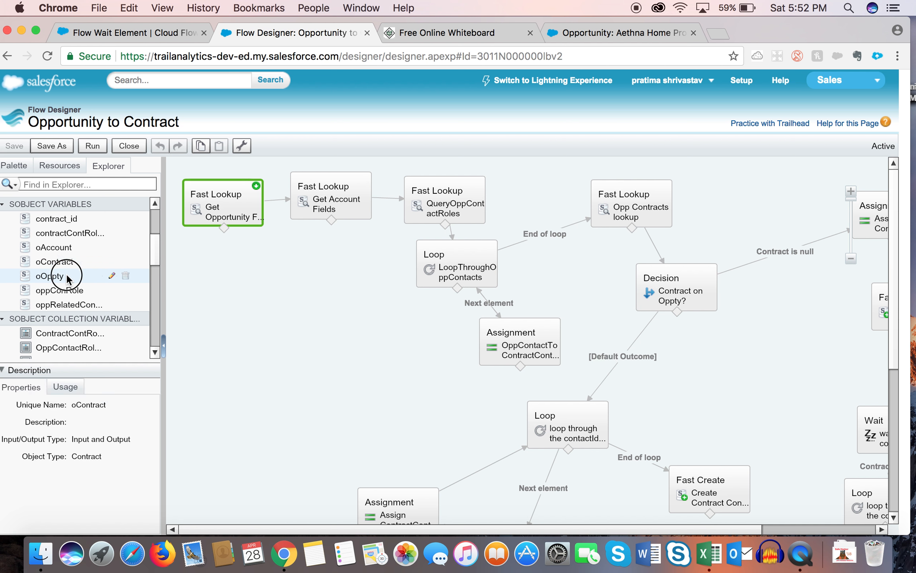
double_click(66, 274)
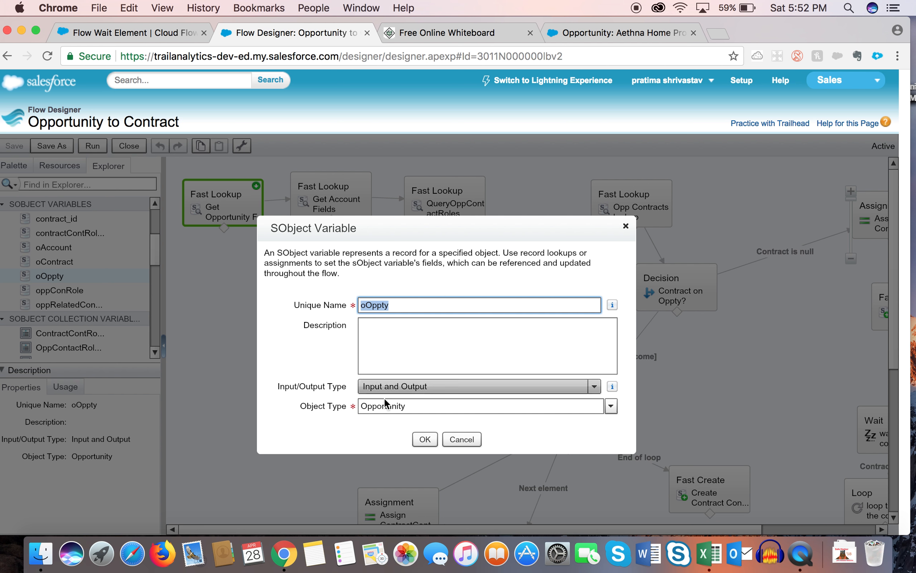
- Check the oOppty variable's object type, close its definition, and reopen the Get Opportunity Fields Fast Lookup at its variable assignment
left_click(414, 406)
left_click(421, 439)
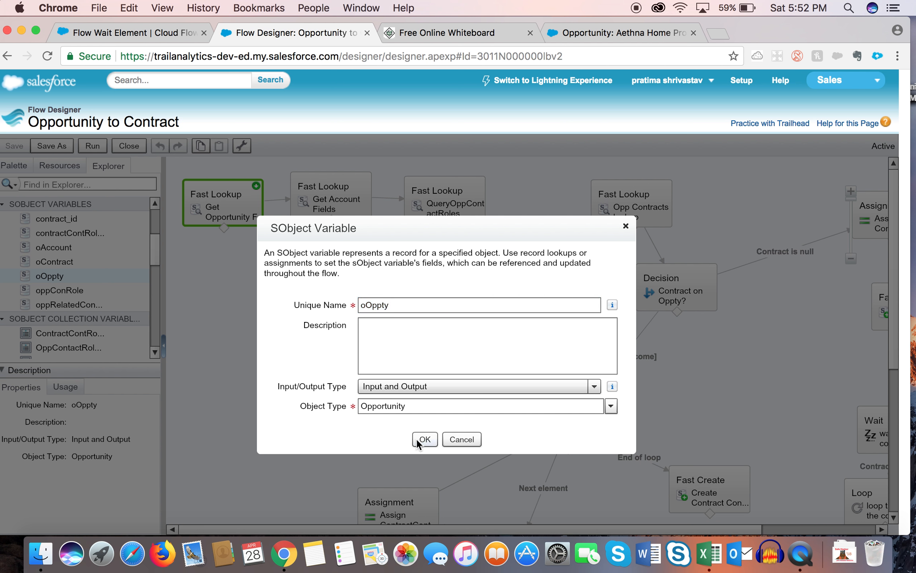
double_click(222, 202)
scroll(480, 358, "down", 5)
- Open a new SObject variable form from the lookup's variable assignment, review its Input/Output Type options and Object Type field, and cancel it
left_click(493, 424)
left_click(599, 341)
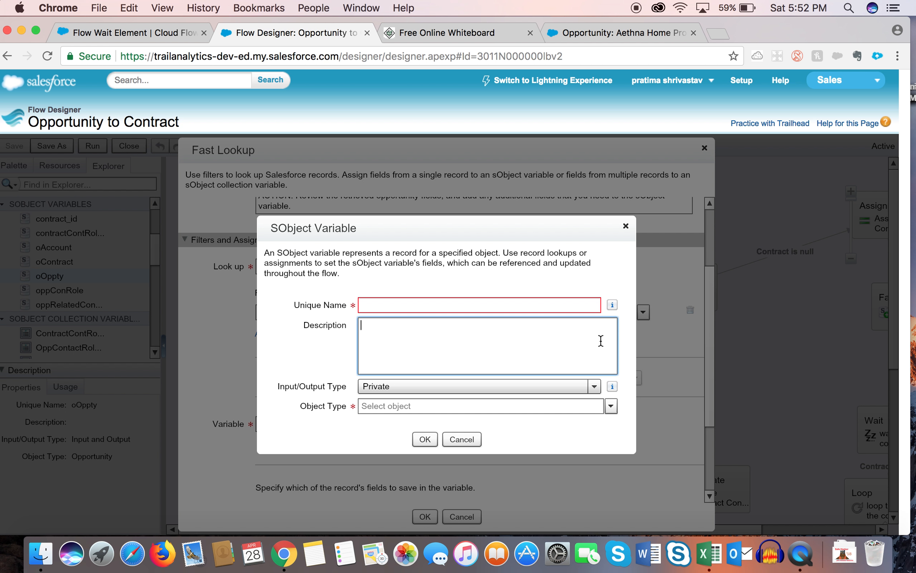
left_click(596, 386)
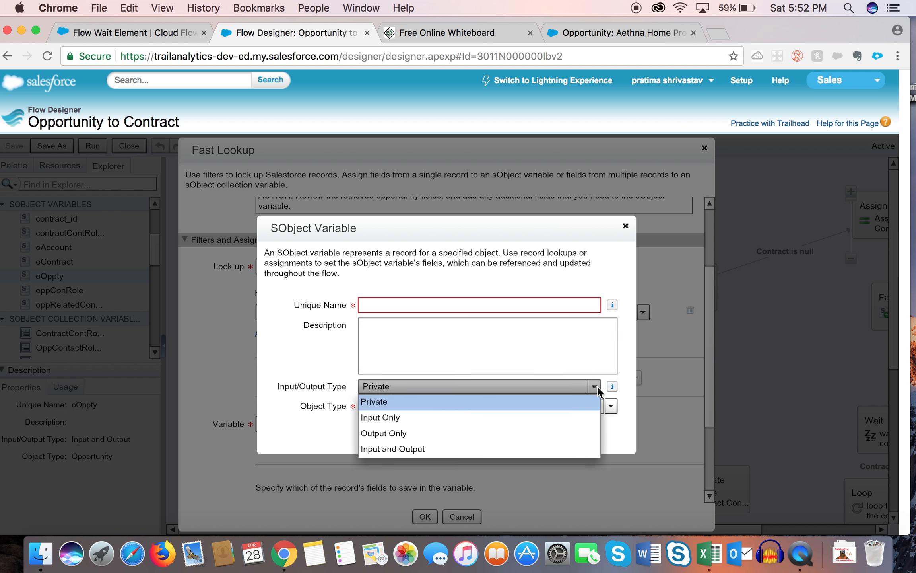
left_click(533, 382)
left_click(568, 406)
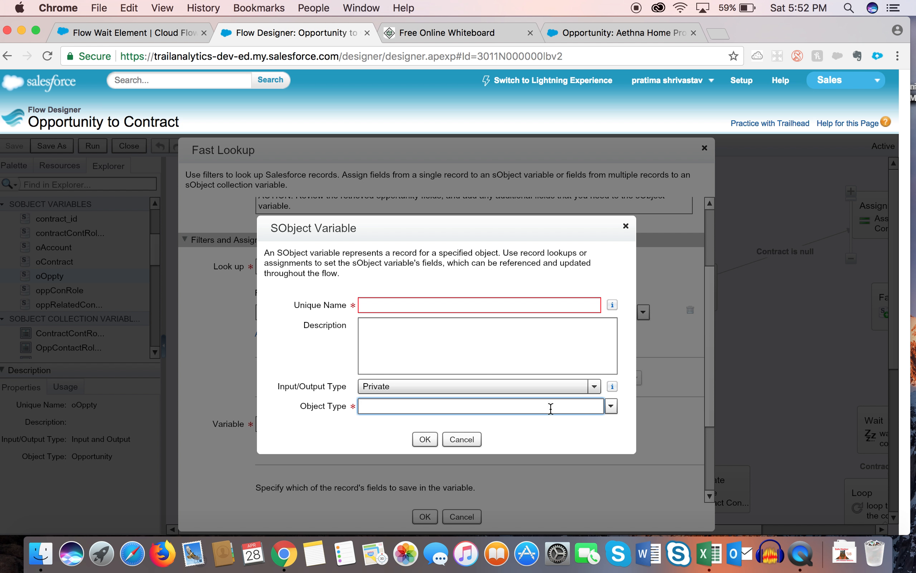
left_click(476, 437)
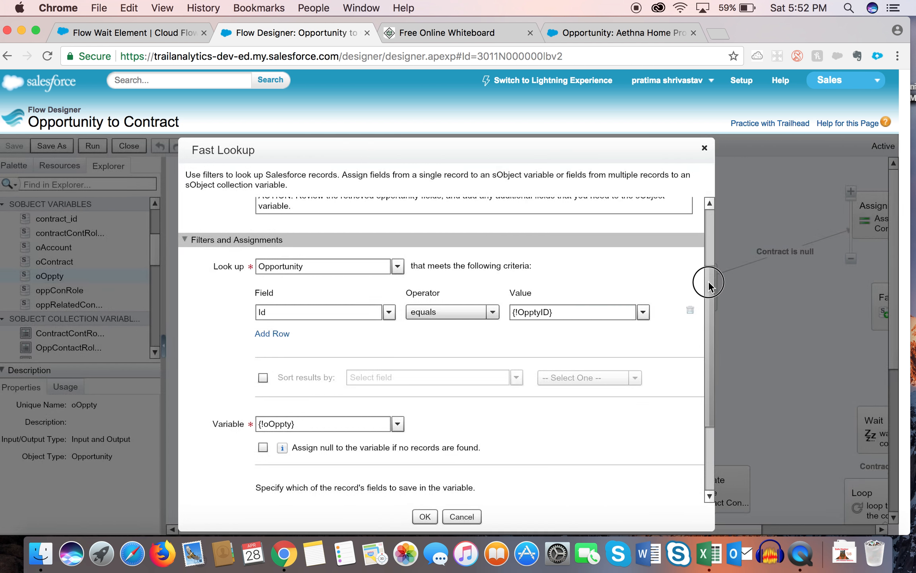
- Review the record fields the Fast Lookup saves in {!oOppty} and highlight the OpptyID value in its Id filter
scroll(708, 279, "down", 3)
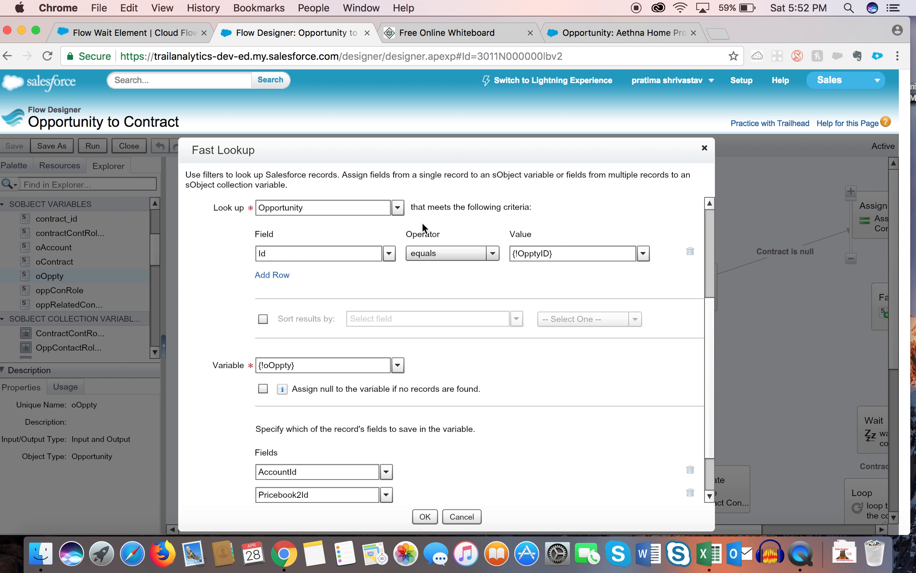
left_click_drag(712, 305, 708, 323)
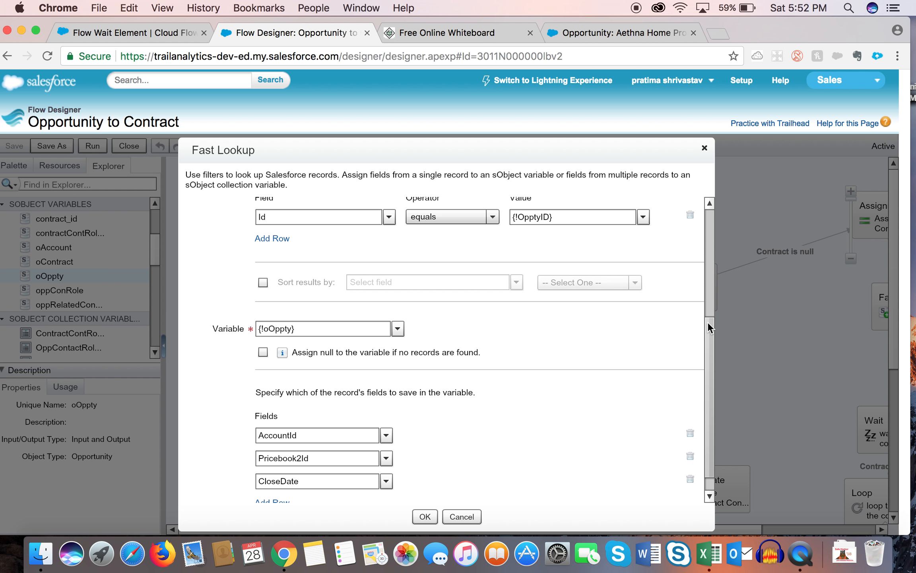
scroll(710, 321, "down", 2)
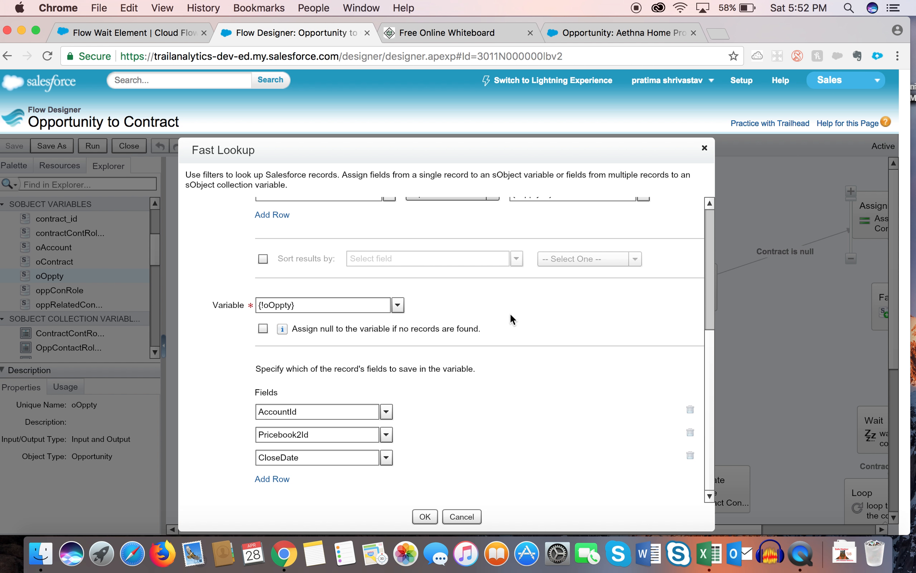
left_click_drag(710, 380, 706, 348)
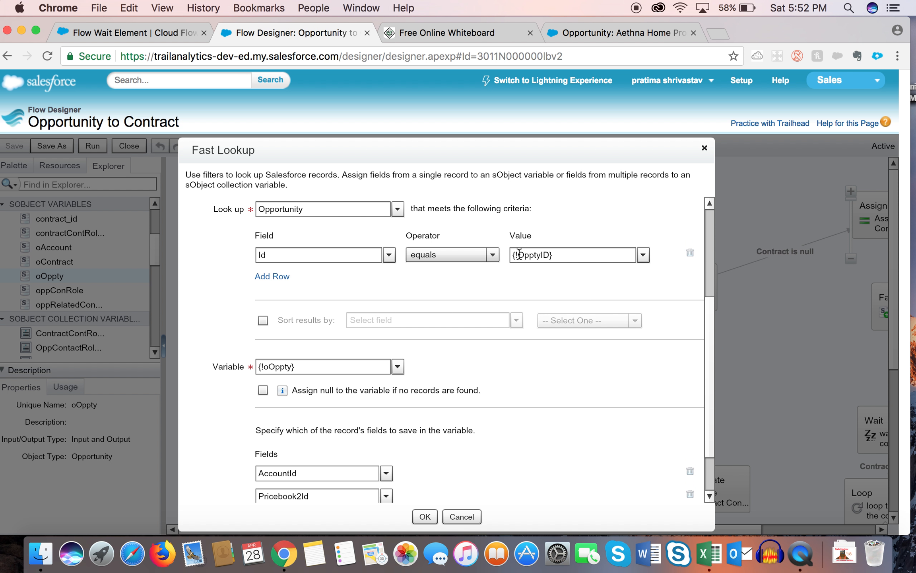
left_click_drag(553, 257, 516, 254)
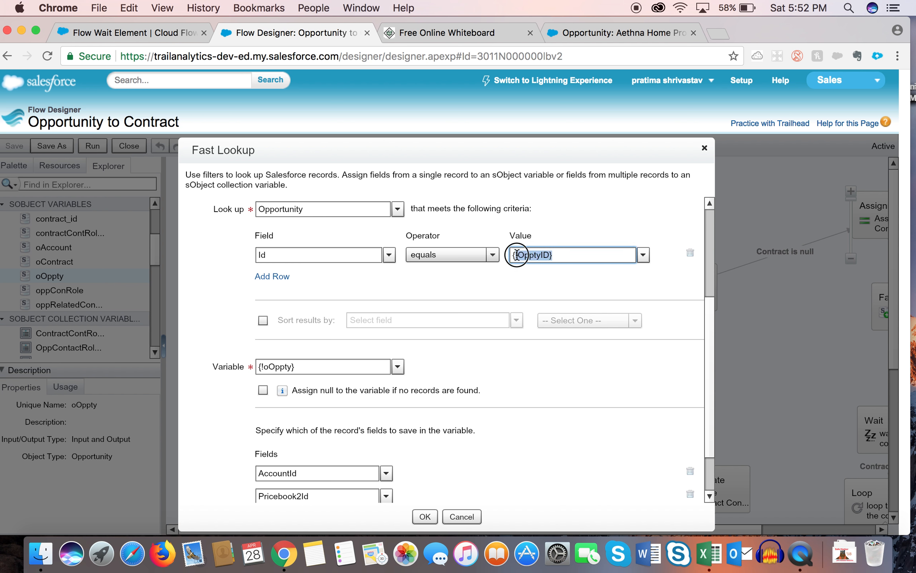